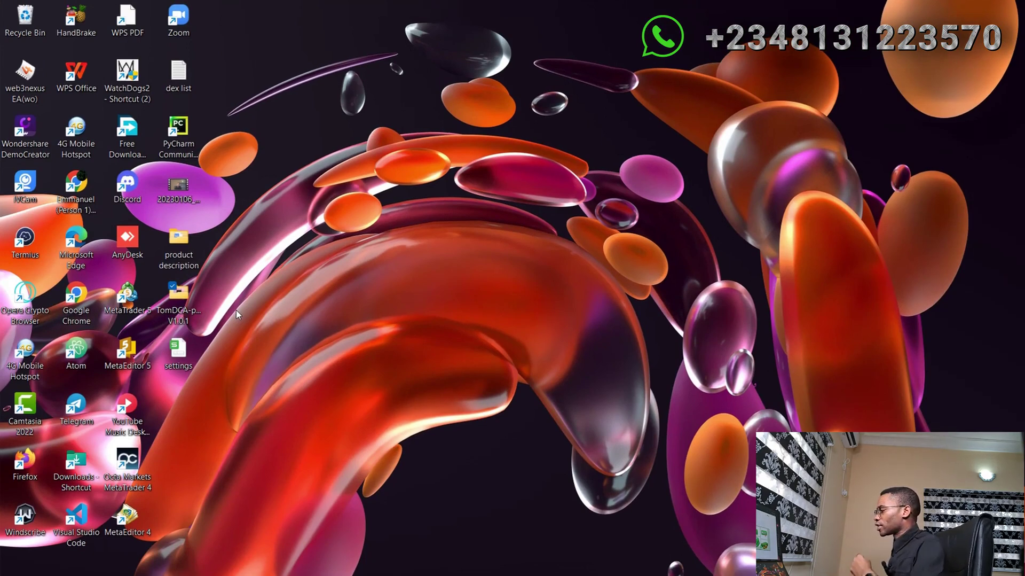
Step: Open the TomDCA-pumpbot V1.0.1 folder from the desktop and open its settings workbook
double_click(180, 303)
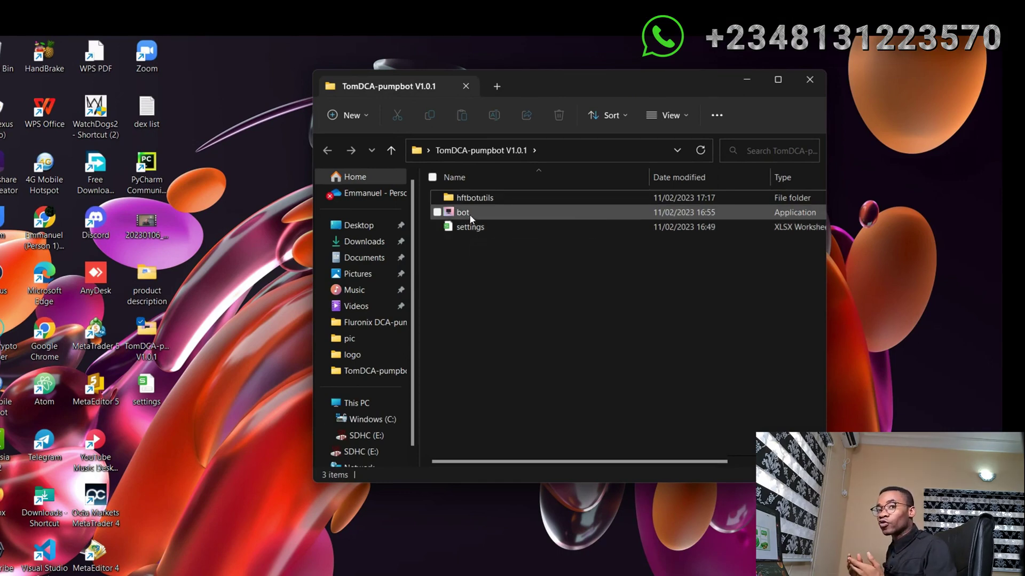
mouse_move(472, 218)
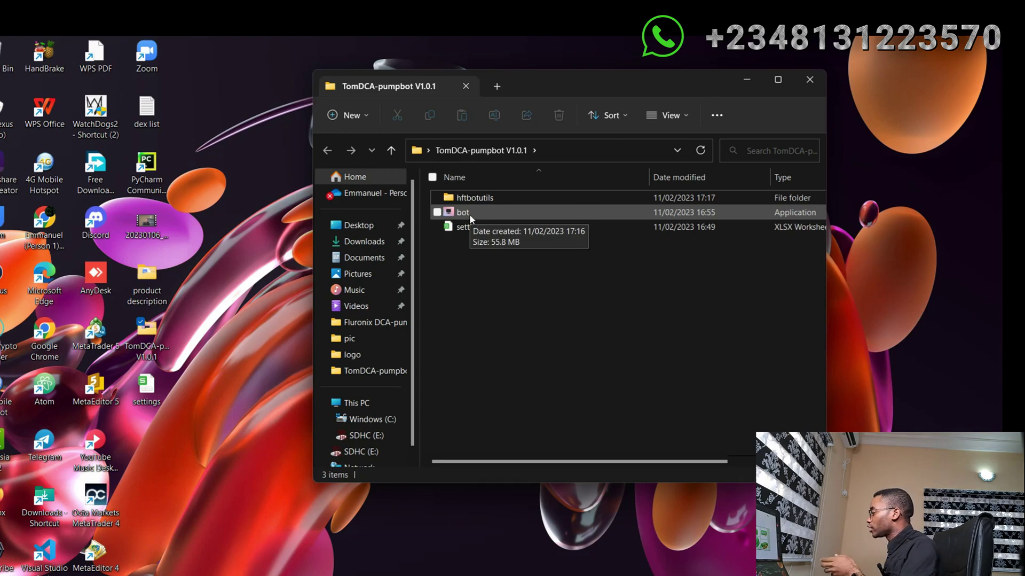
mouse_move(469, 200)
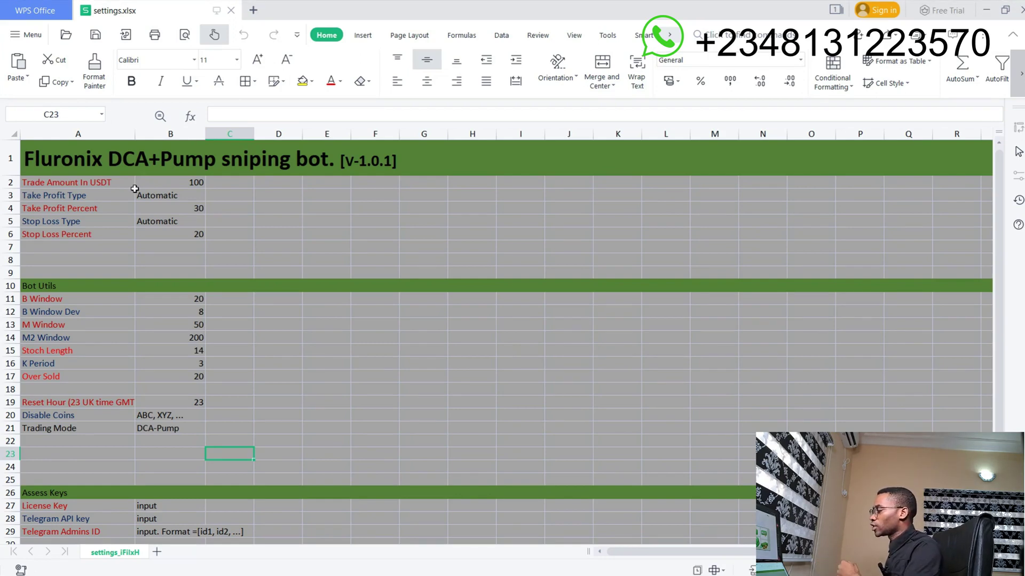
Step: Choose Automatic as the Take Profit Type in the bot settings sheet
left_click(183, 195)
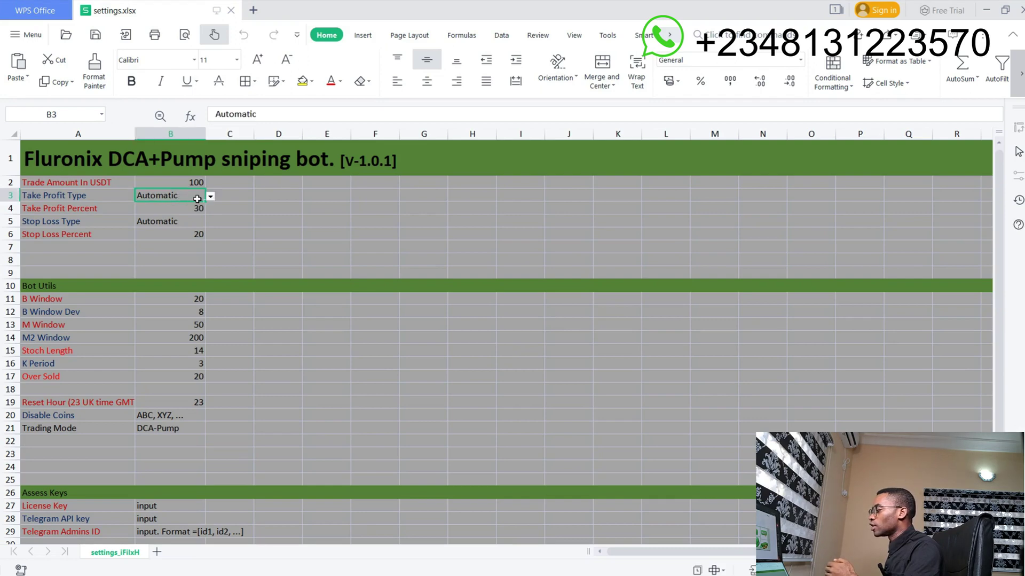
left_click(211, 196)
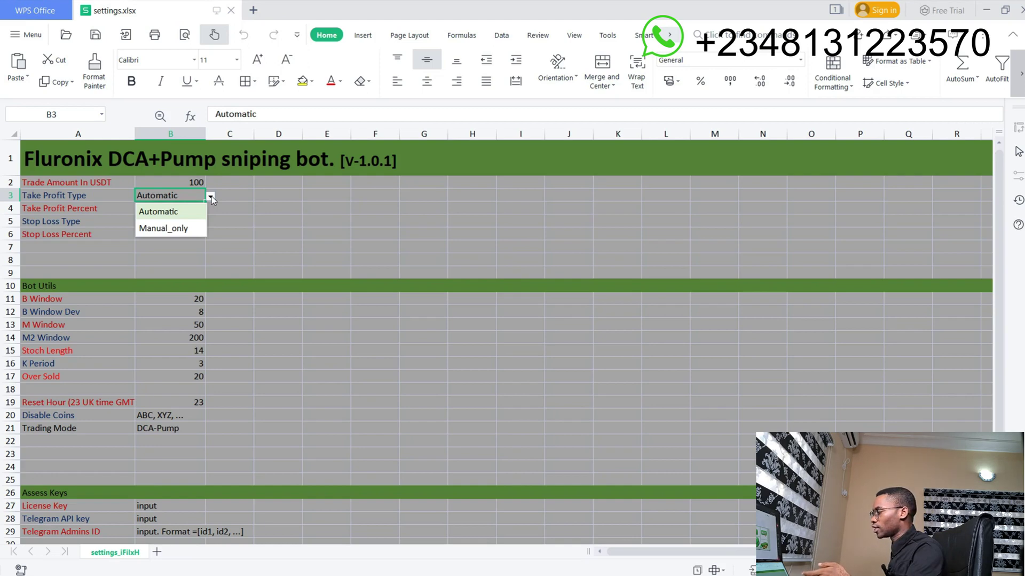
left_click(189, 212)
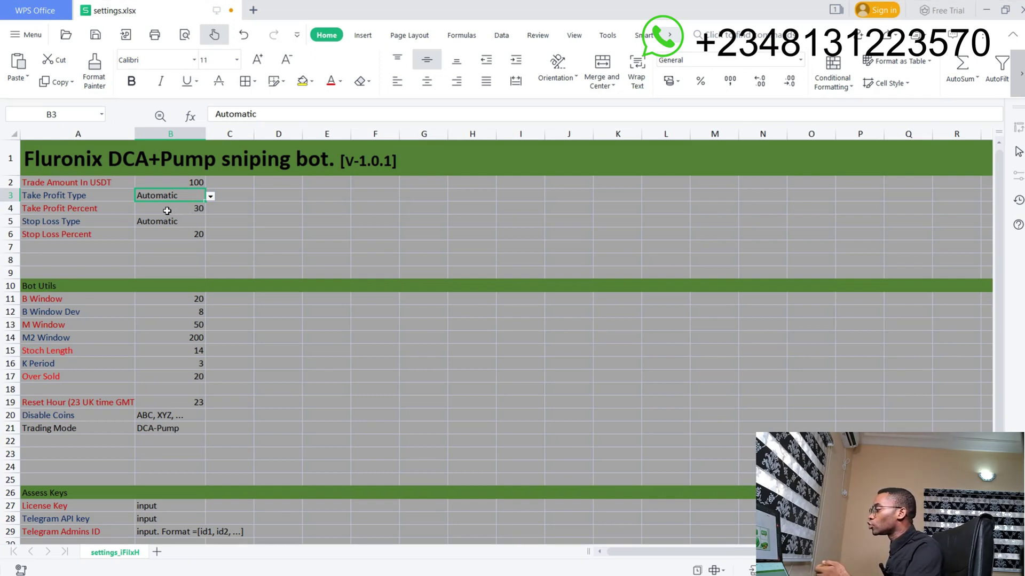
Step: Examine the Take Profit Percent, Take Profit Type and Reset Hour values in the settings sheet
left_click(174, 211)
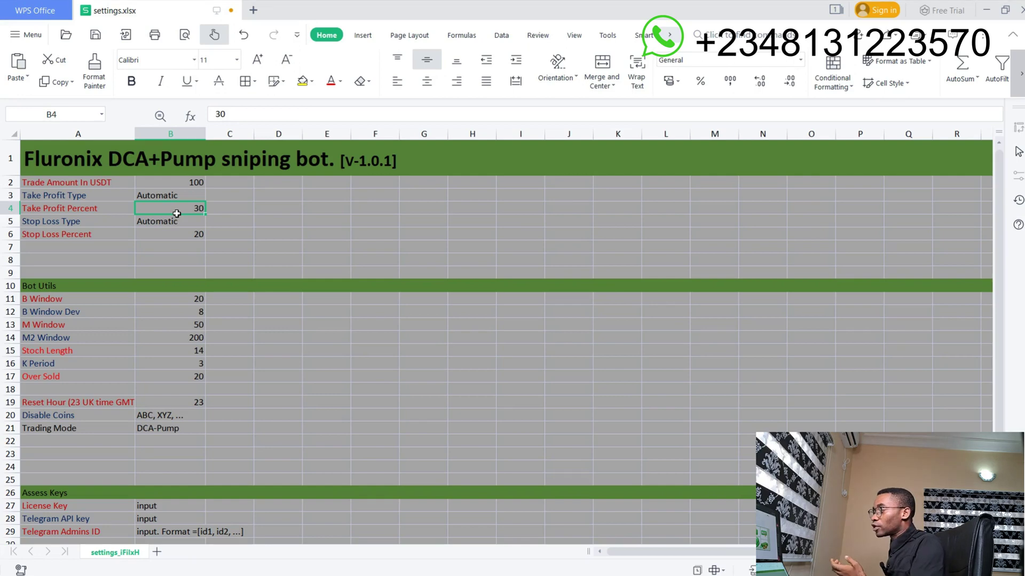
left_click(178, 196)
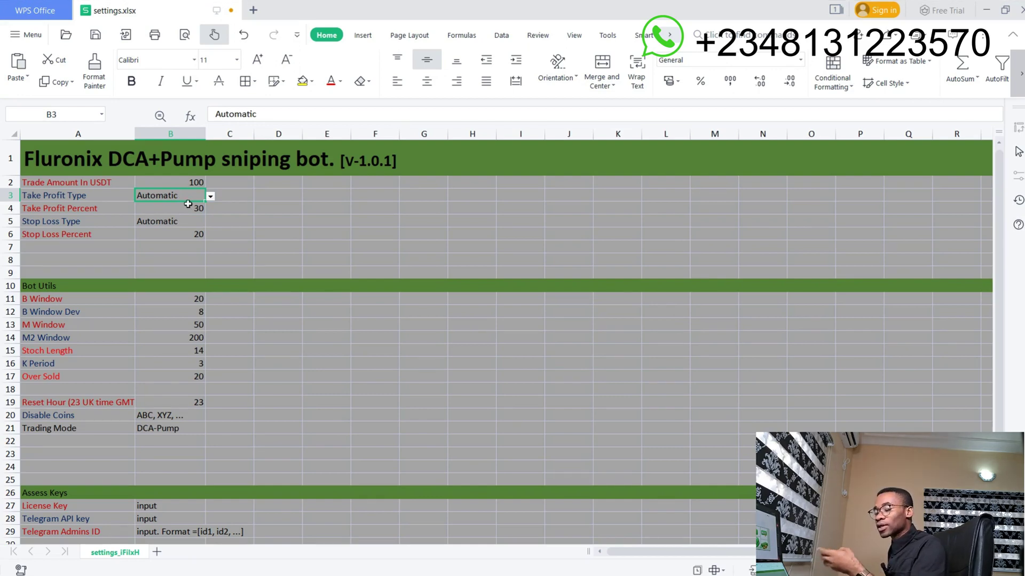
left_click(186, 209)
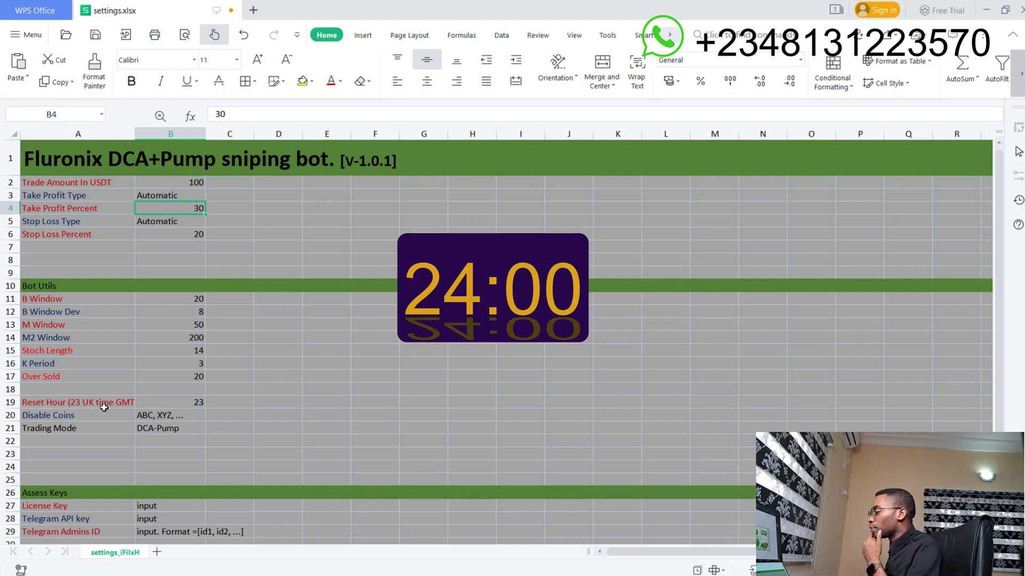
double_click(180, 401)
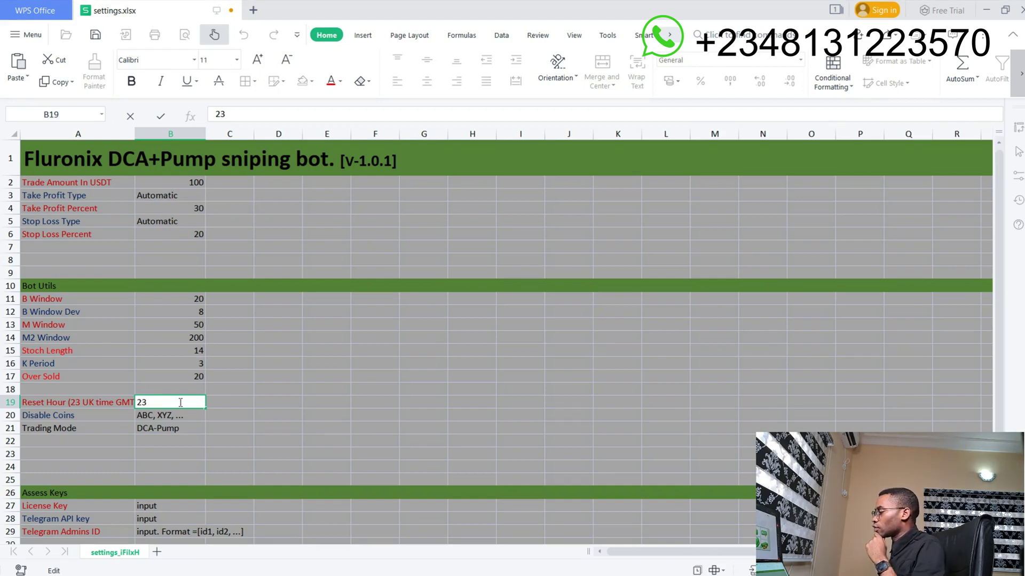
Step: Replace ABC with BUSD in the Disable Coins entry
left_click(50, 420)
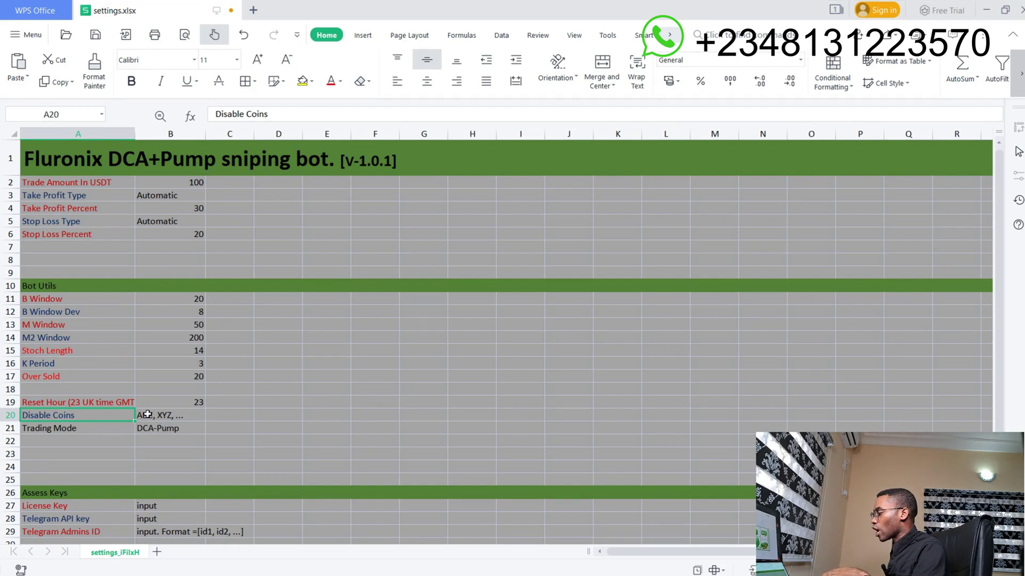
double_click(148, 415)
double_click(148, 414)
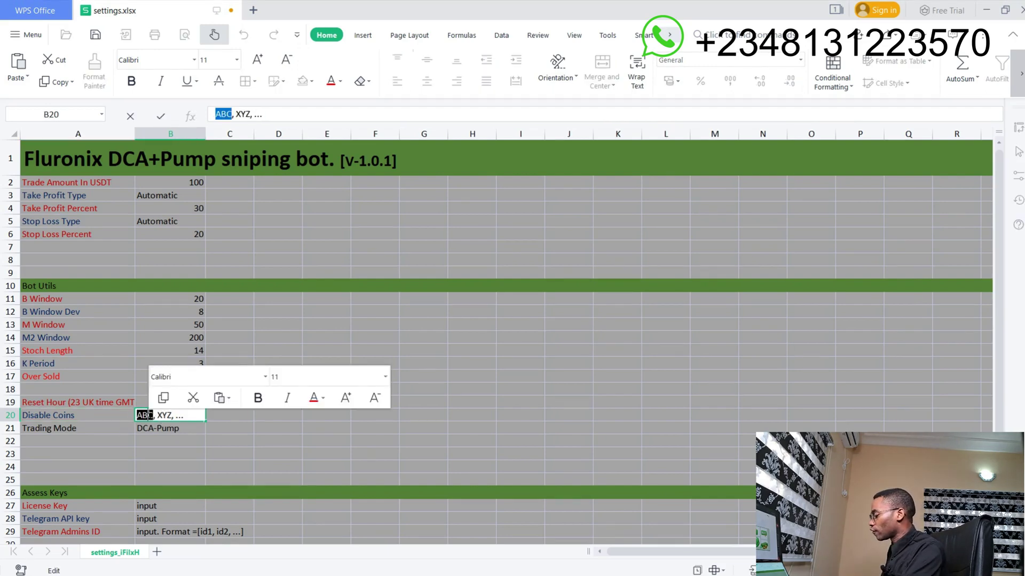
type("BUSD")
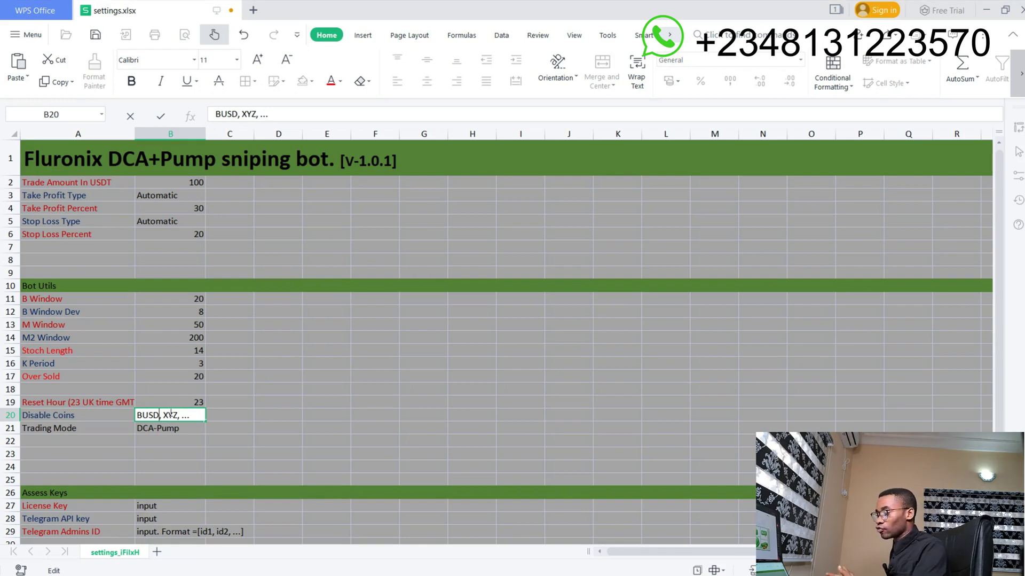
left_click(73, 432)
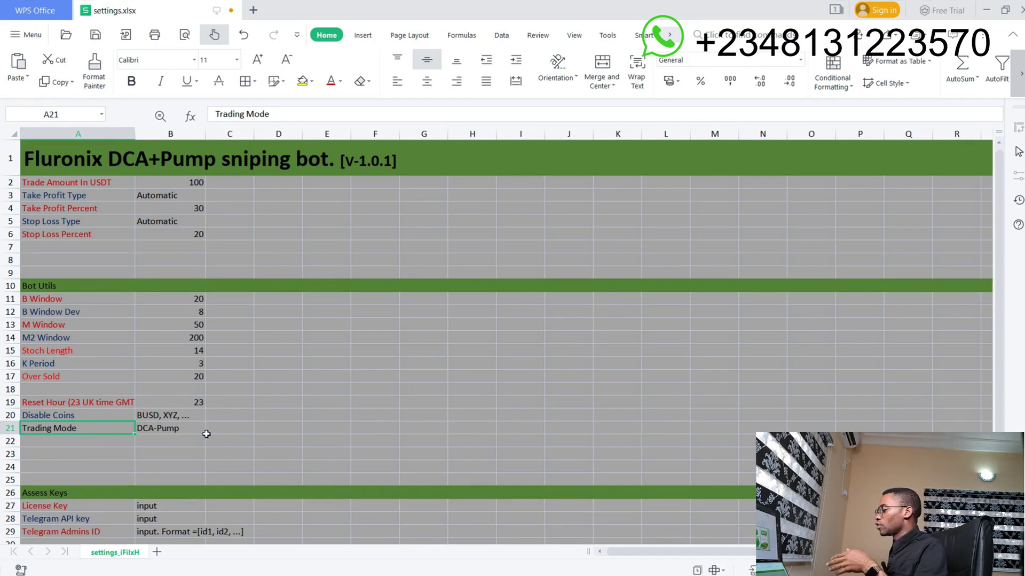
Step: Try the Position option for Trading Mode and set it back to DCA-Pump
left_click(173, 428)
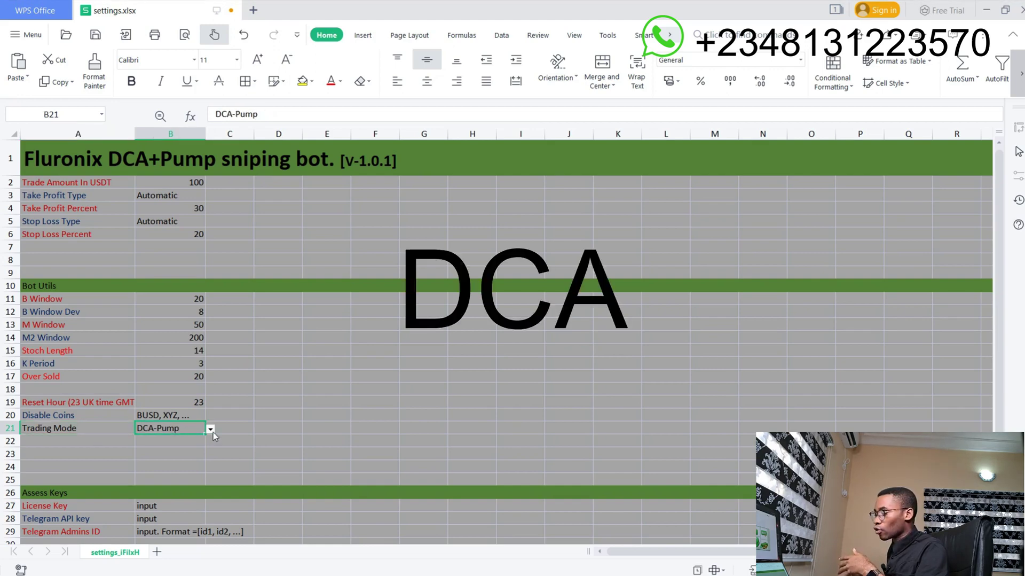
left_click(211, 429)
left_click(170, 460)
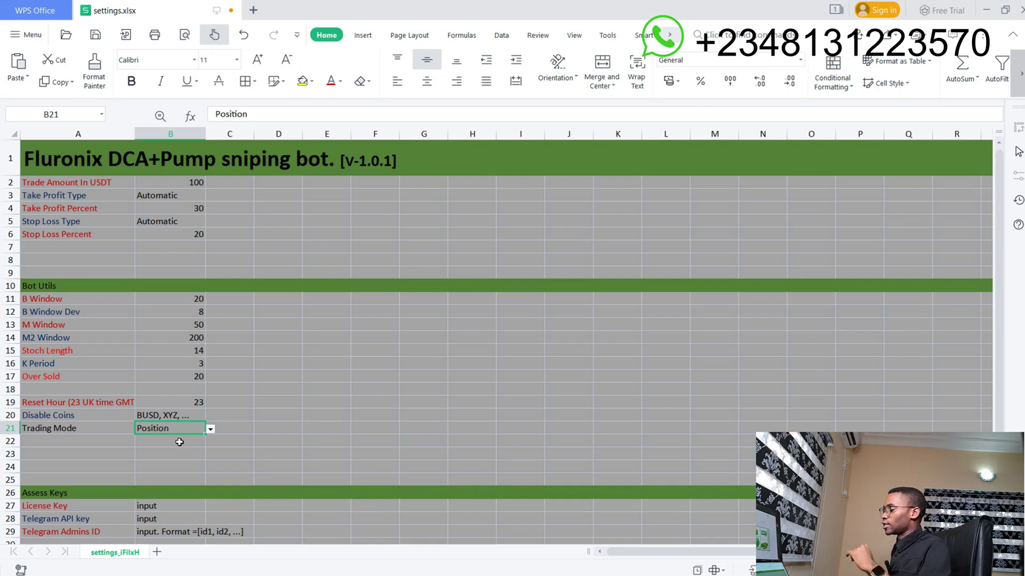
left_click(210, 428)
left_click(200, 443)
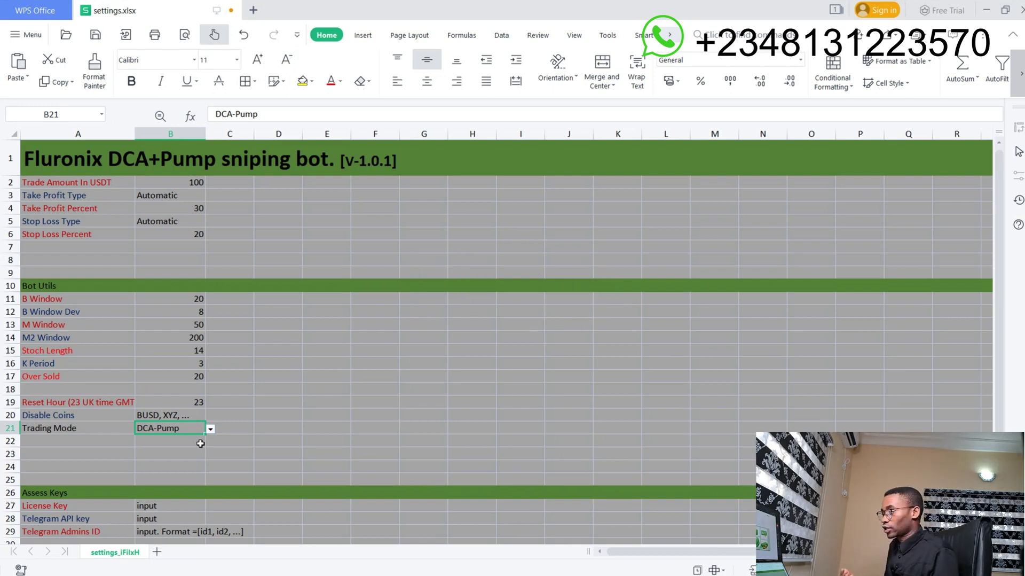
Step: Examine the Telegram API key and Telegram Admins ID entries under Assess Keys
scroll(107, 428, "down", 1)
scroll(64, 436, "down", 1)
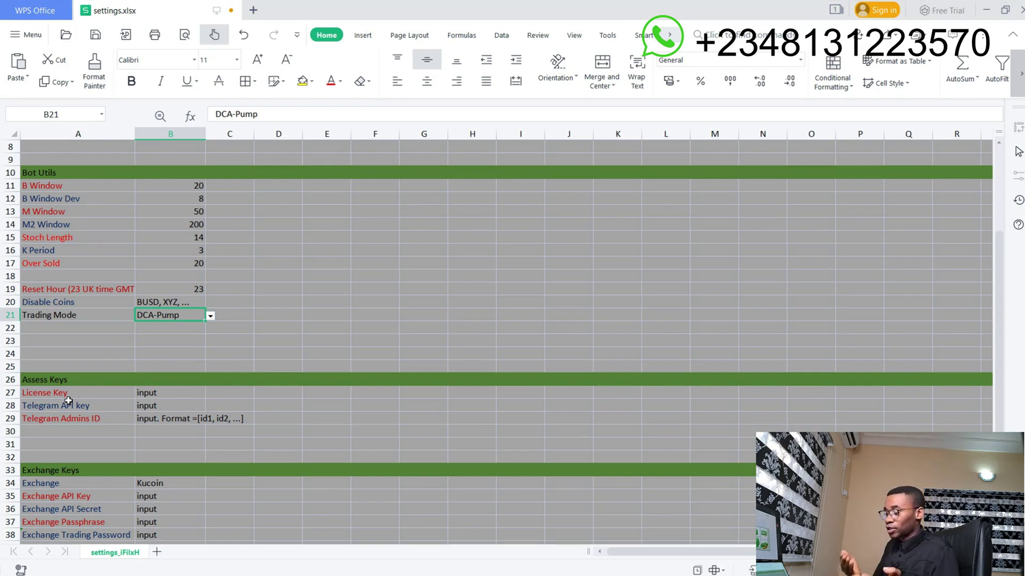
left_click(91, 406)
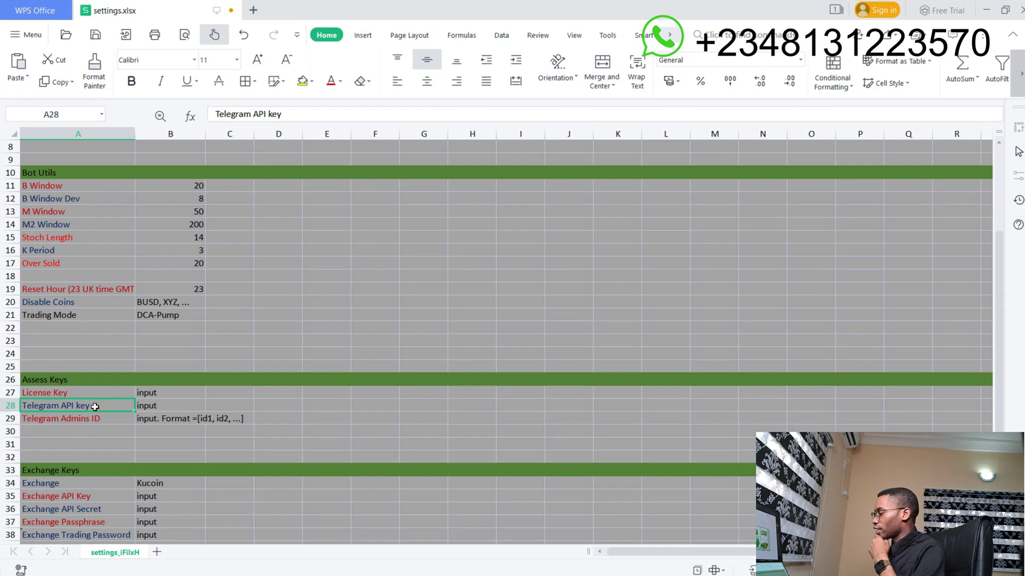
left_click(73, 420)
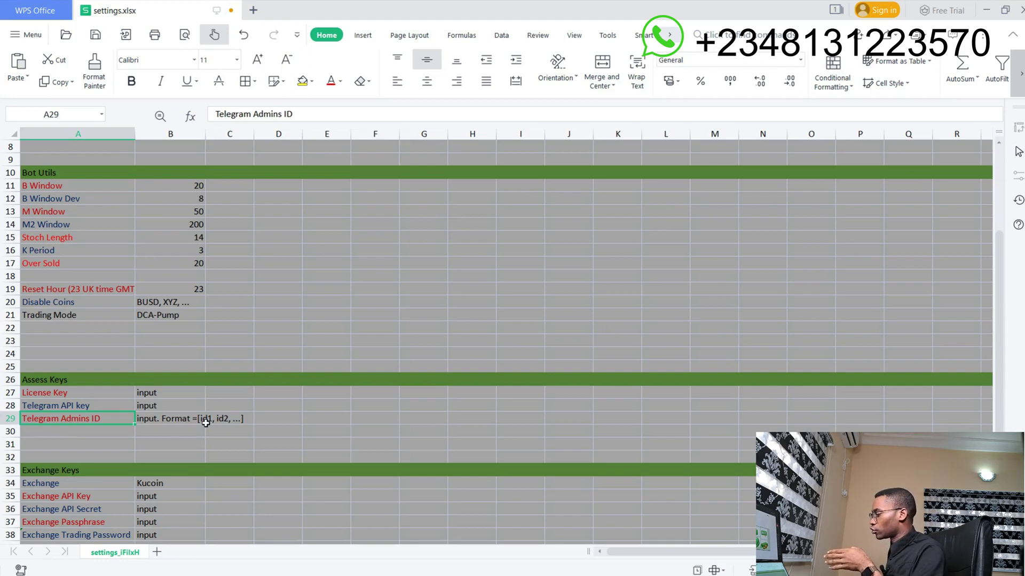
Step: Switch to Notepad and write a sample Telegram Admins ID list: three comma-separated IDs enclosed in square brackets
double_click(179, 420)
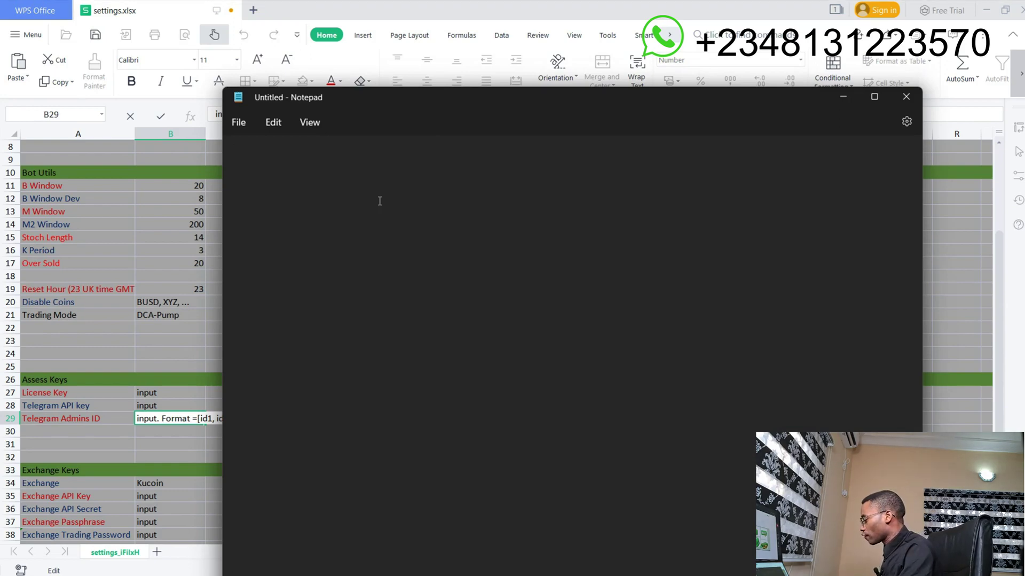
type("[")
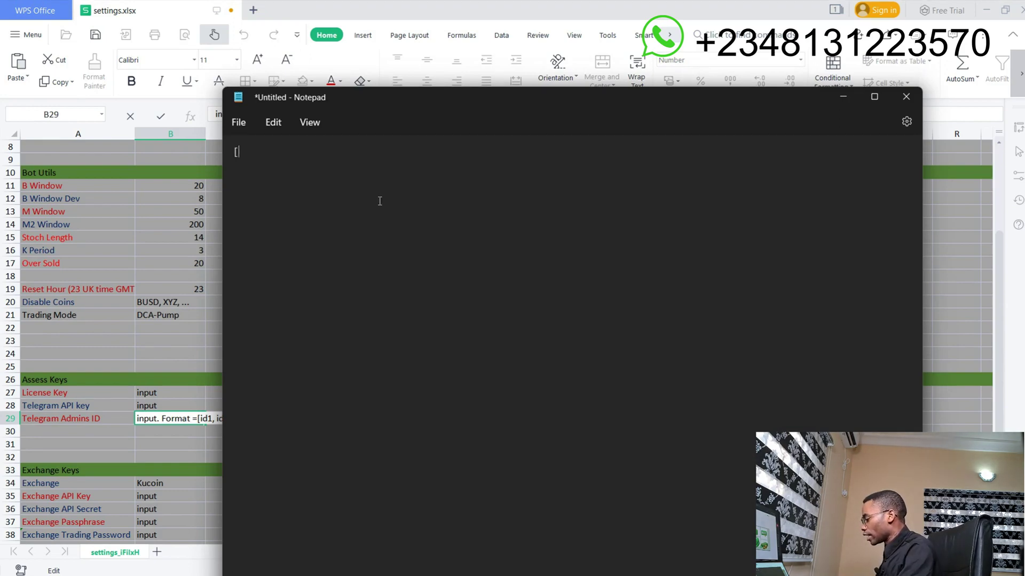
type("2324435")
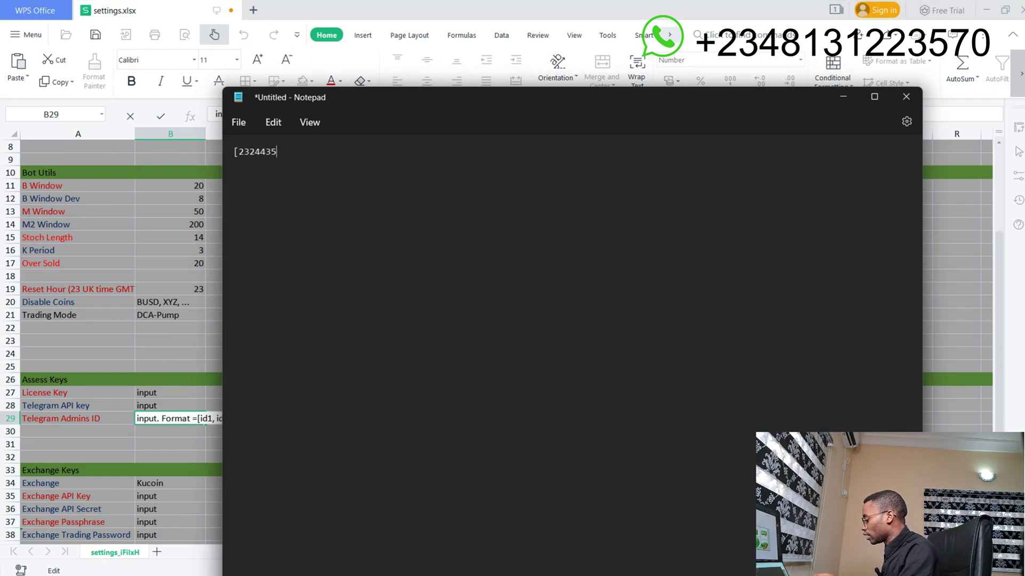
type(",")
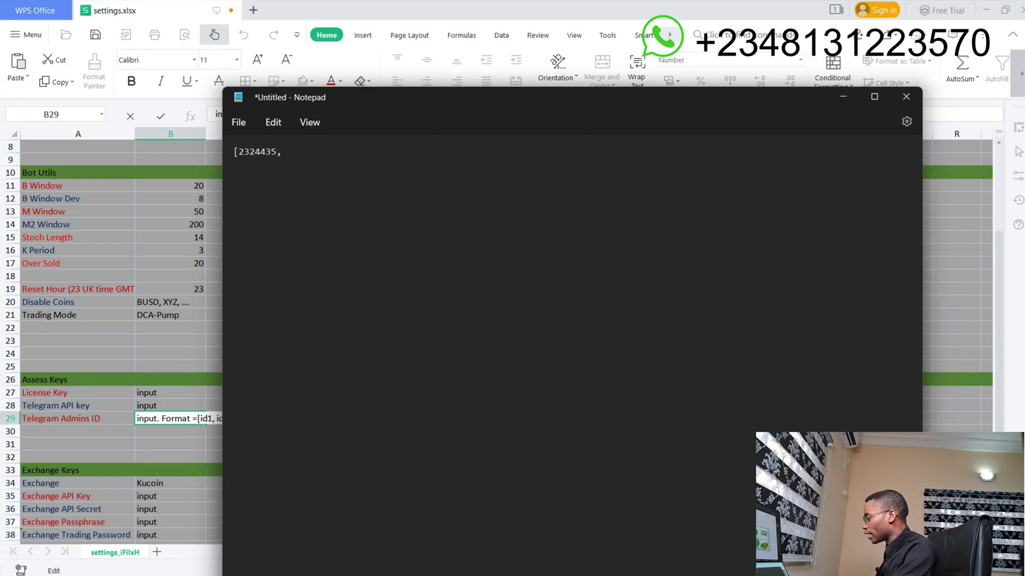
type("85647")
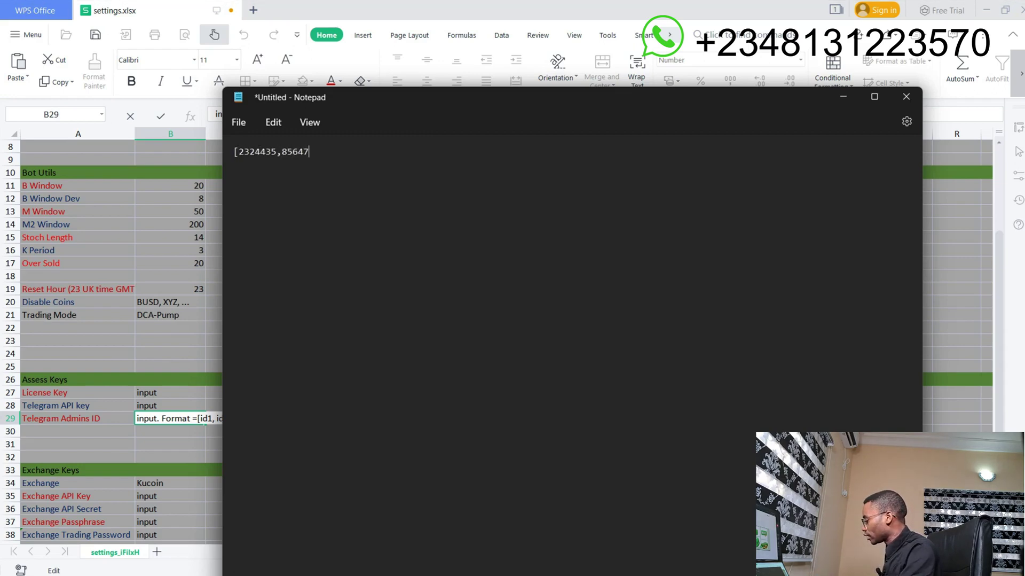
type(",475489")
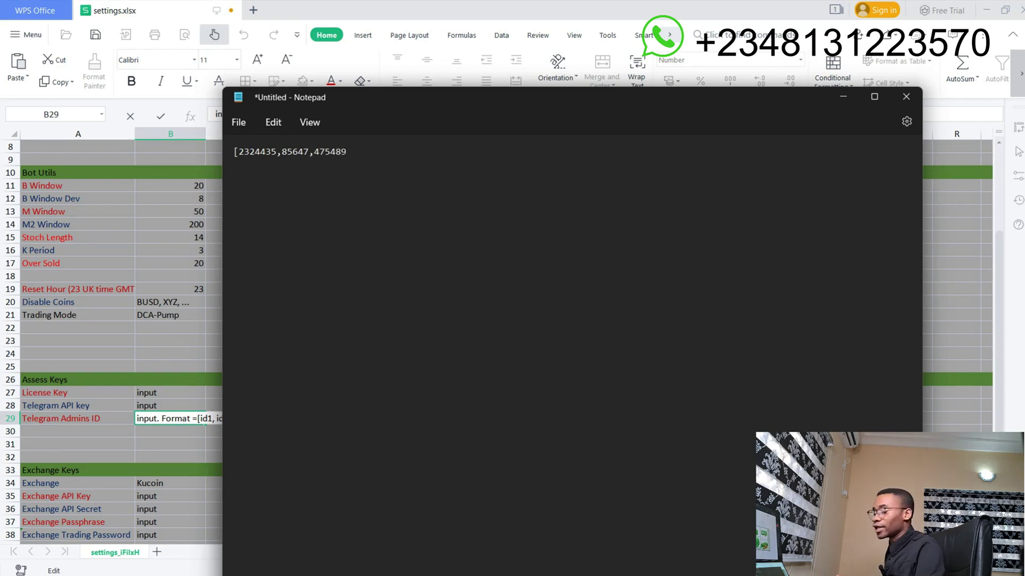
type("]")
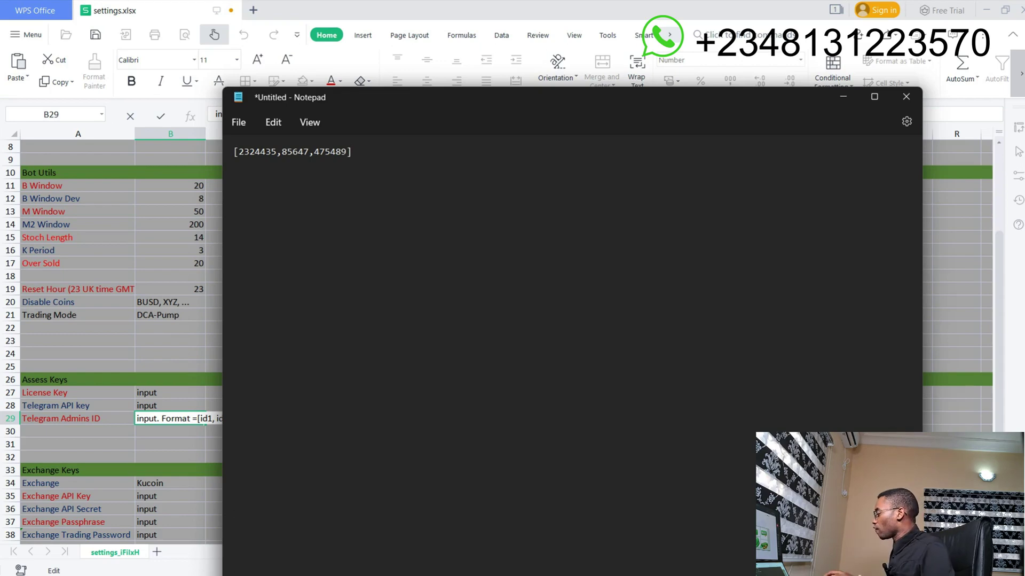
Step: Replace the sample list in Notepad with a single bracketed admin ID, and return to the settings workbook
key("BackSpace")
key("BackSpace")
key("BackSpace")
key("BackSpace")
key("BackSpace")
key("BackSpace")
key("BackSpace")
key("BackSpace")
key("BackSpace")
key("BackSpace")
key("BackSpace")
key("BackSpace")
key("BackSpace")
key("BackSpace")
key("BackSpace")
key("BackSpace")
key("BackSpace")
key("BackSpace")
key("BackSpace")
key("BackSpace")
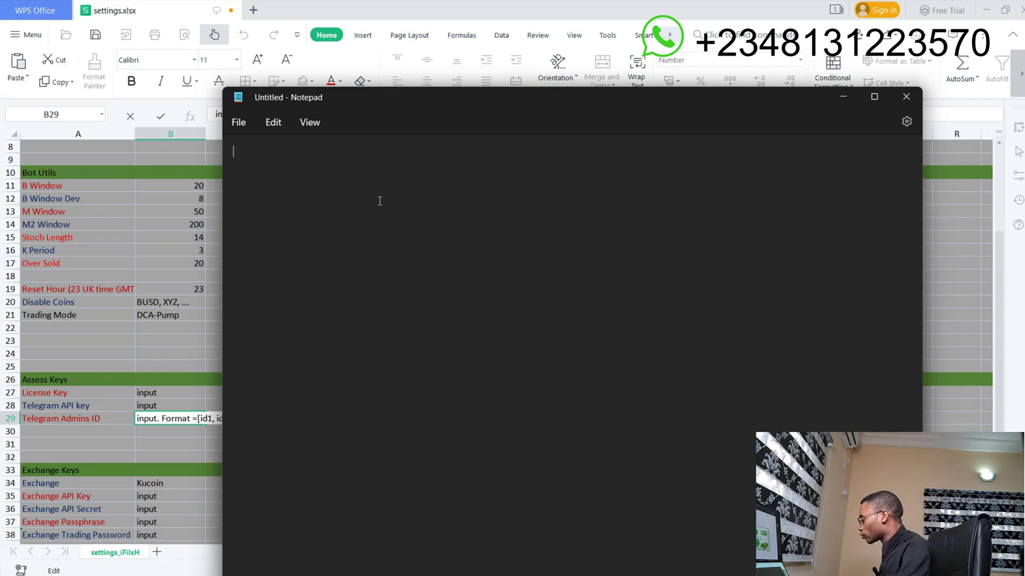
type("[12324645")
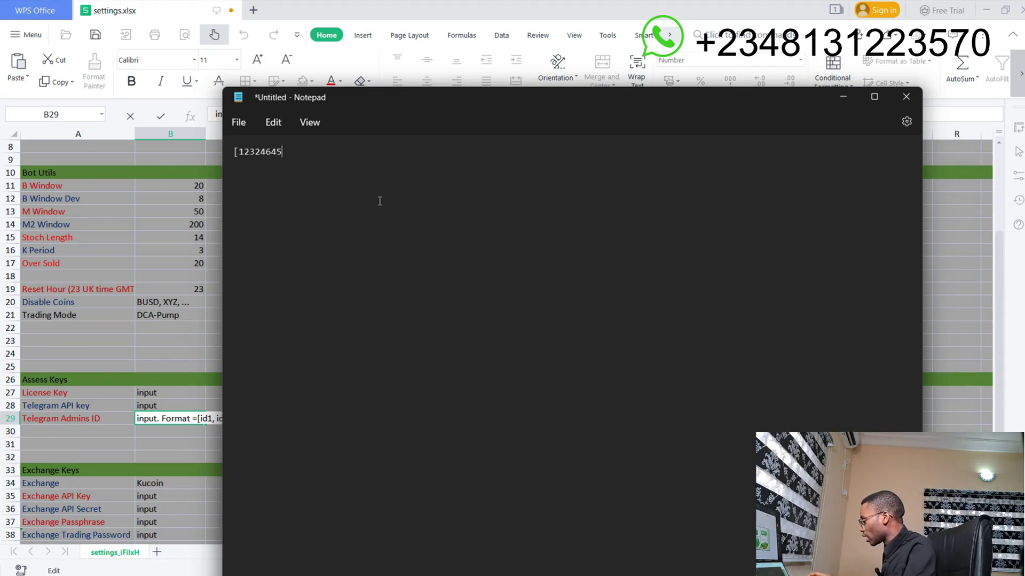
type("]")
left_click_drag(157, 418, 166, 427)
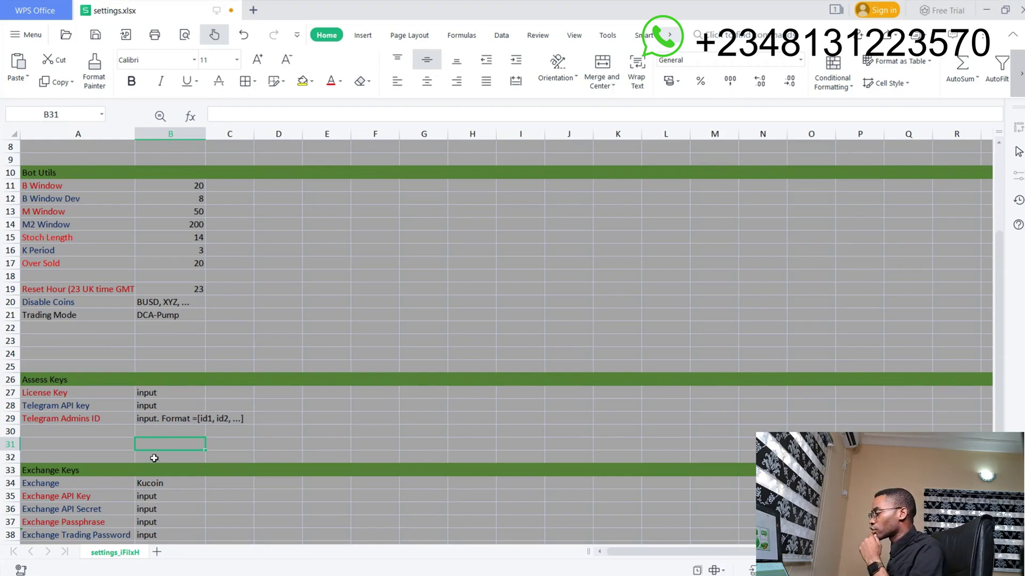
Step: Choose Kucoin as the Exchange under Exchange Keys
scroll(64, 446, "down", 1)
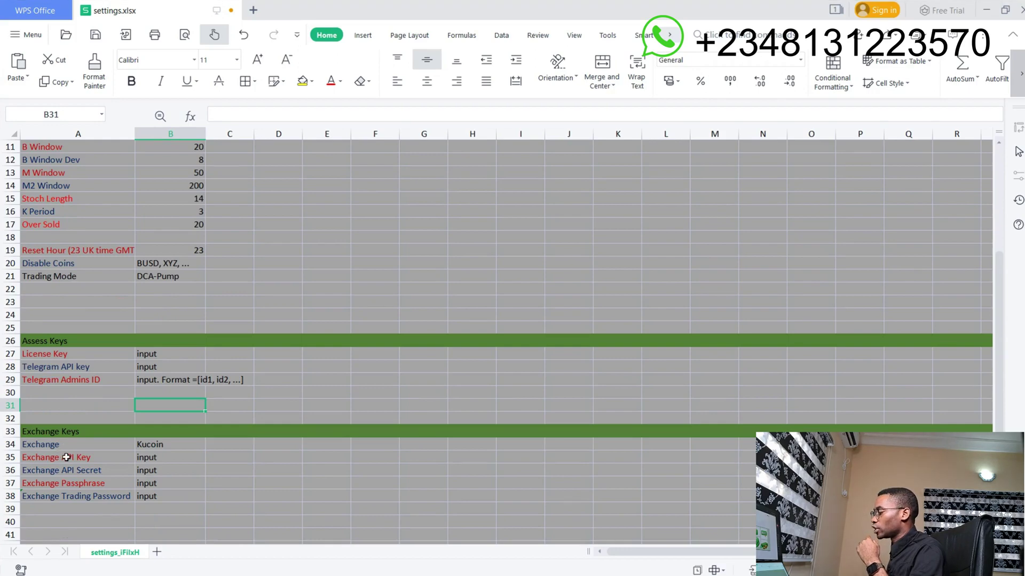
scroll(64, 455, "down", 1)
left_click(170, 406)
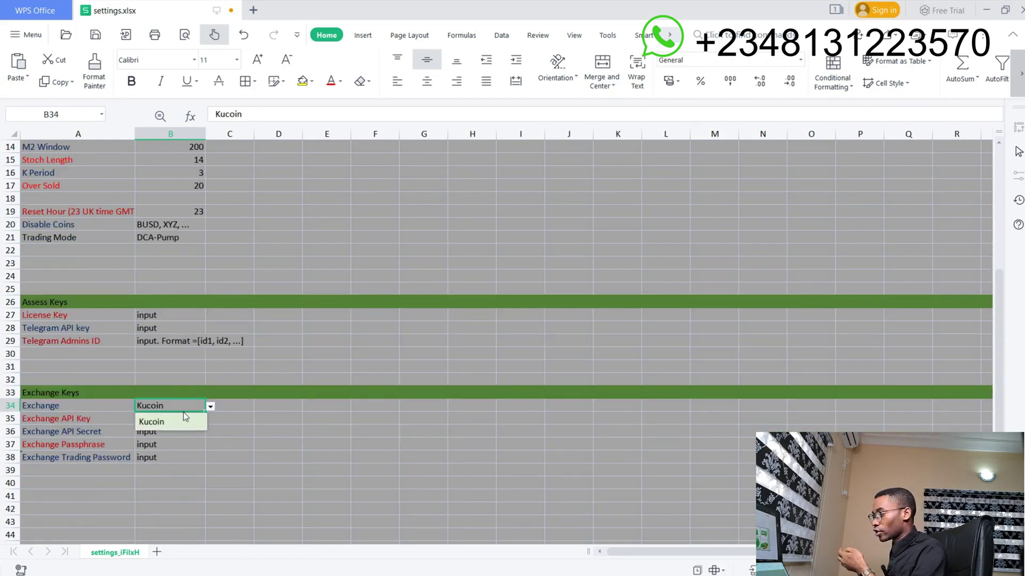
left_click(170, 423)
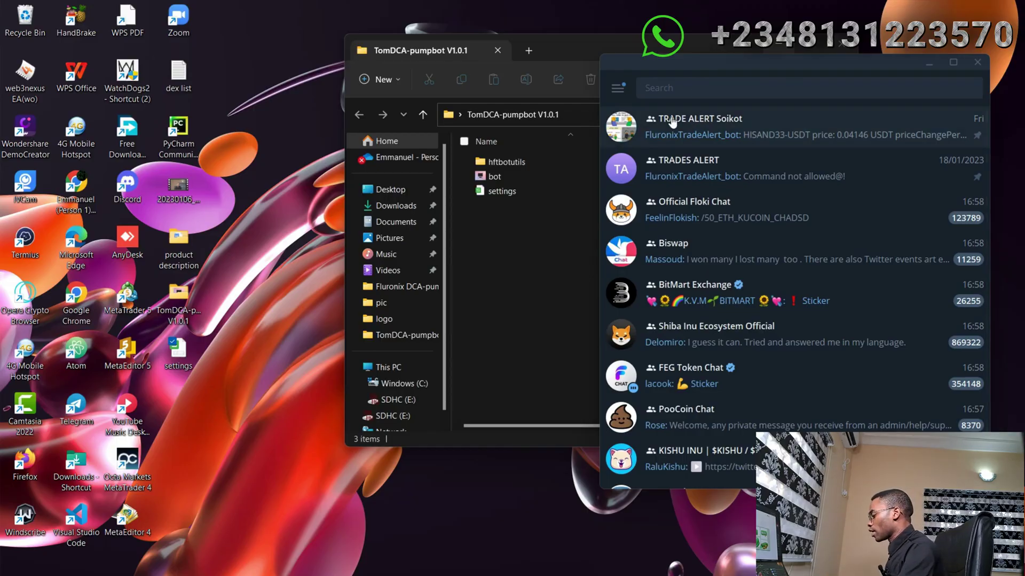
Step: Switch to Telegram, search for "fluro" and open the FluronixTradeAlert_bot chat
type("fluro")
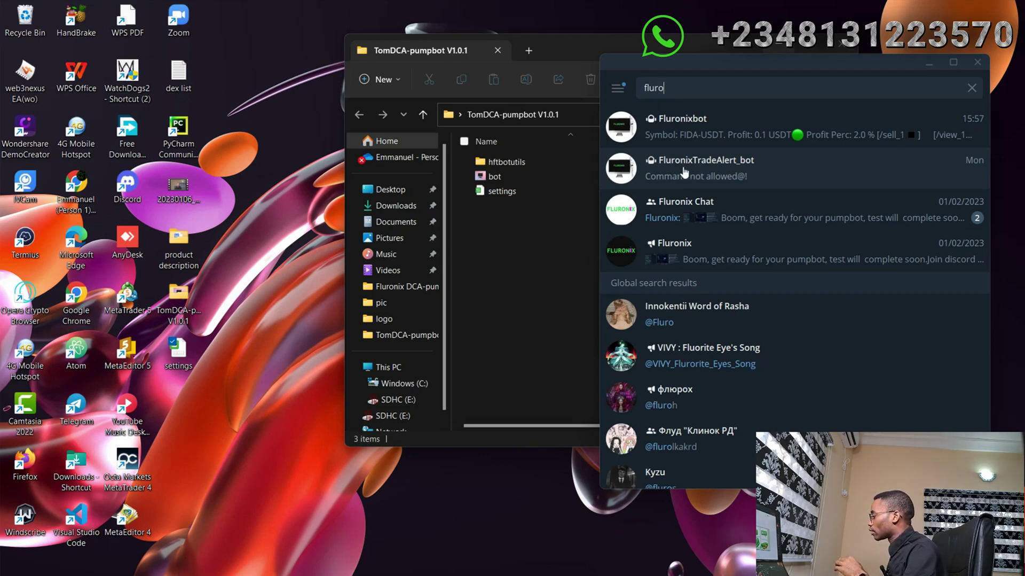
left_click(707, 159)
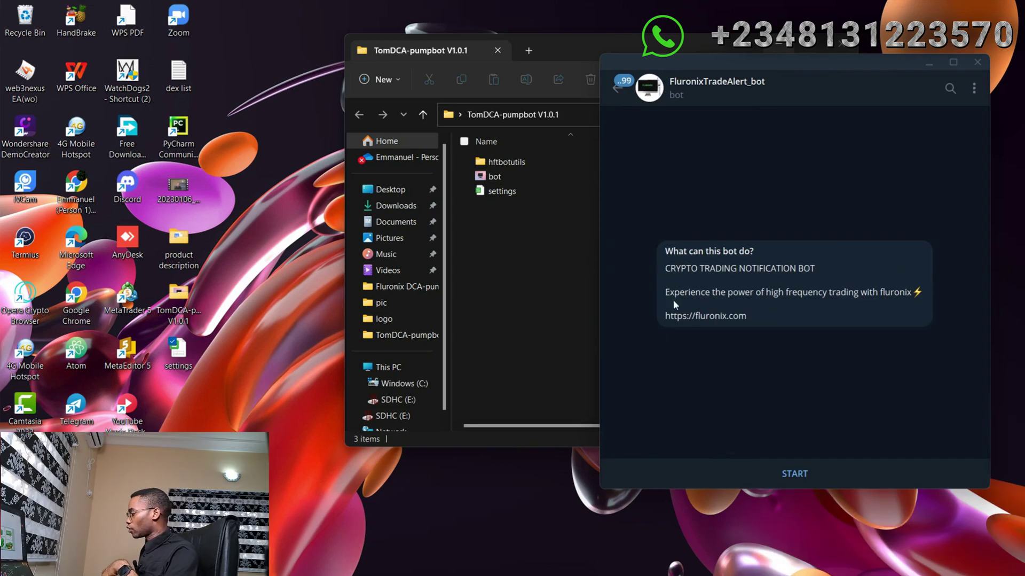
Step: Start the alert bot, request the Telegram ID, and enter it in square brackets as Telegram Admins ID in the settings workbook
left_click(792, 471)
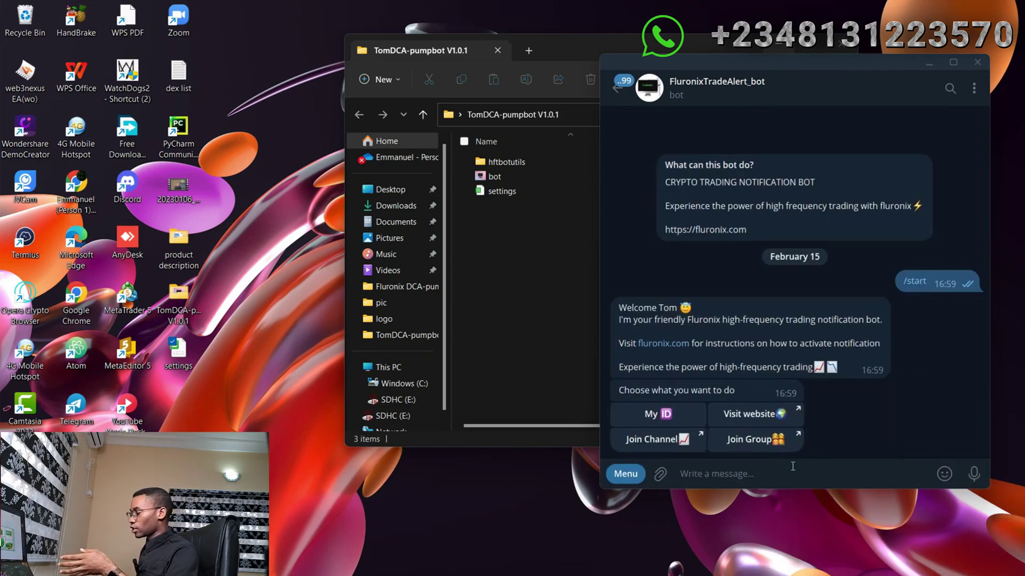
left_click(644, 420)
double_click(724, 441)
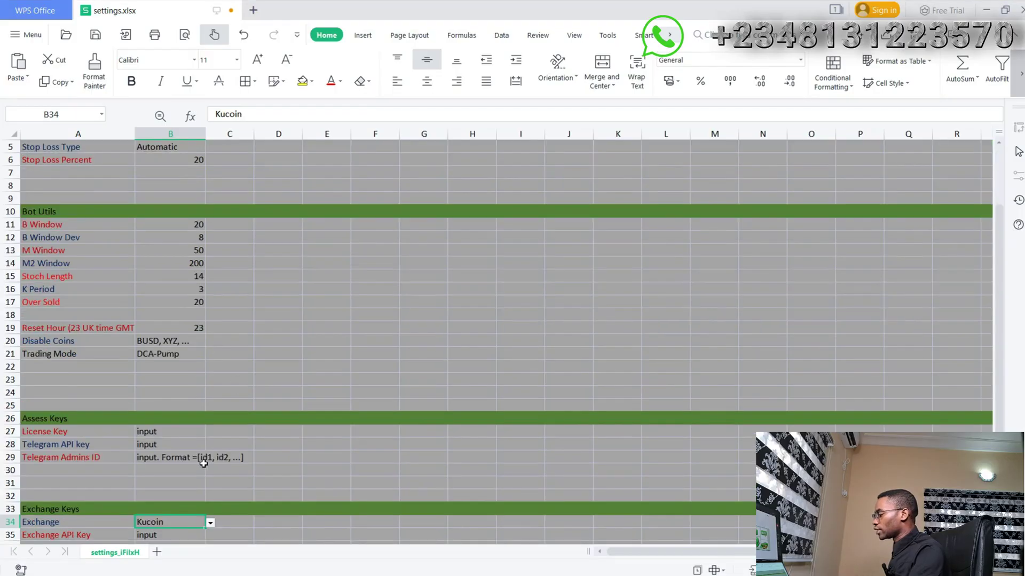
double_click(202, 461)
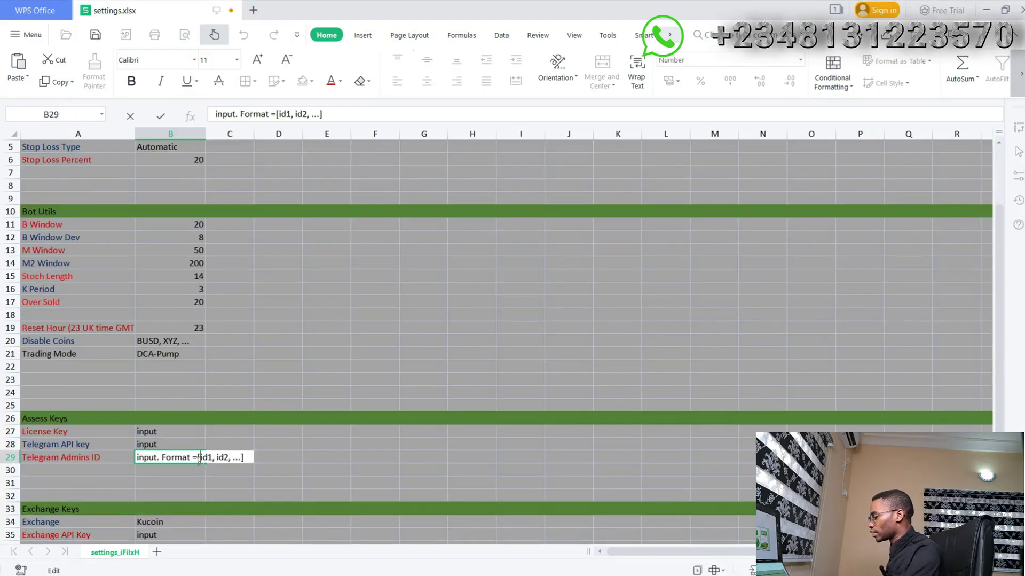
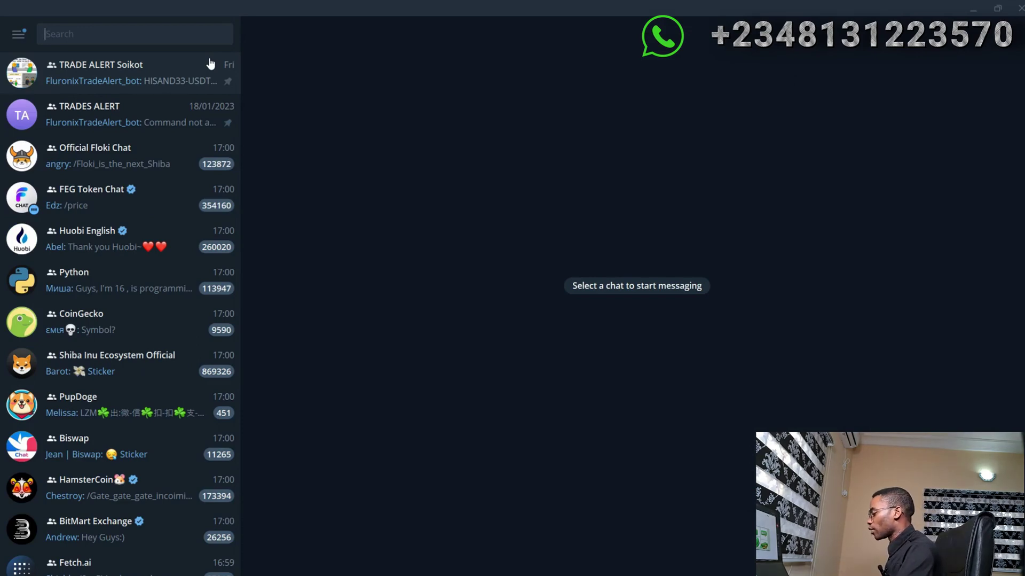
Step: Search Telegram for "botf", start a chat with the verified BotFather, and issue the /newbot command
type("botf")
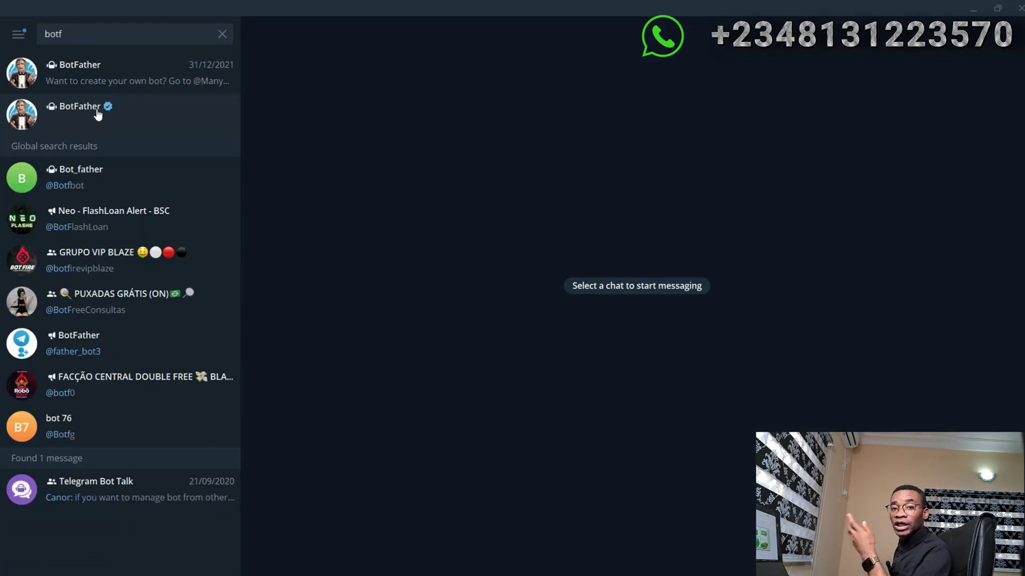
left_click(97, 115)
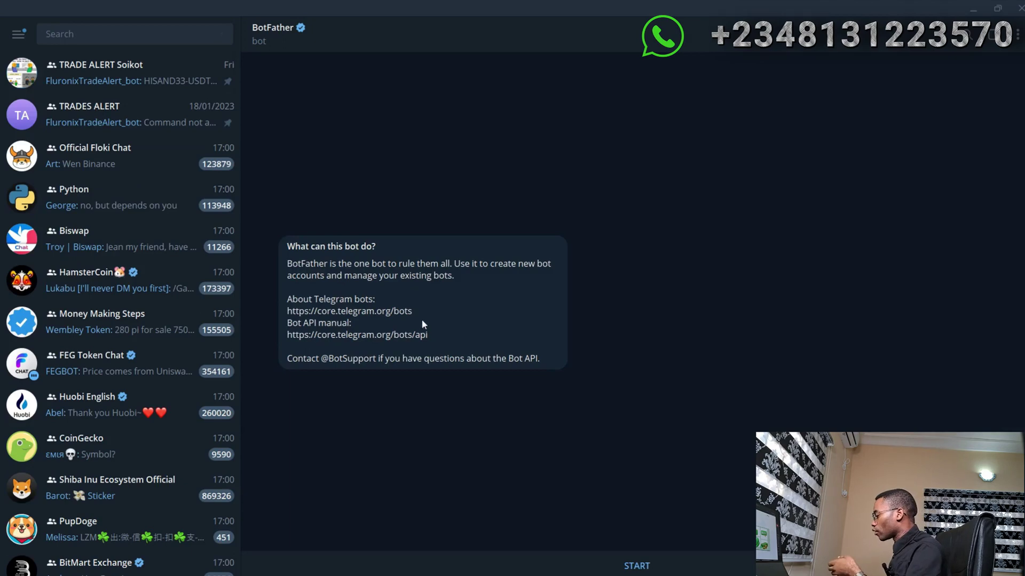
left_click(653, 563)
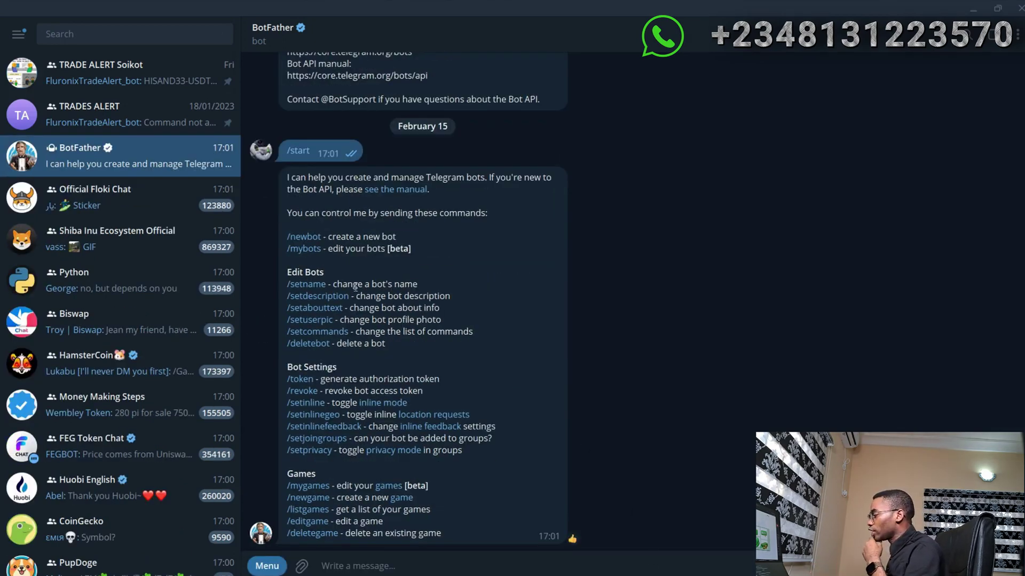
left_click(312, 240)
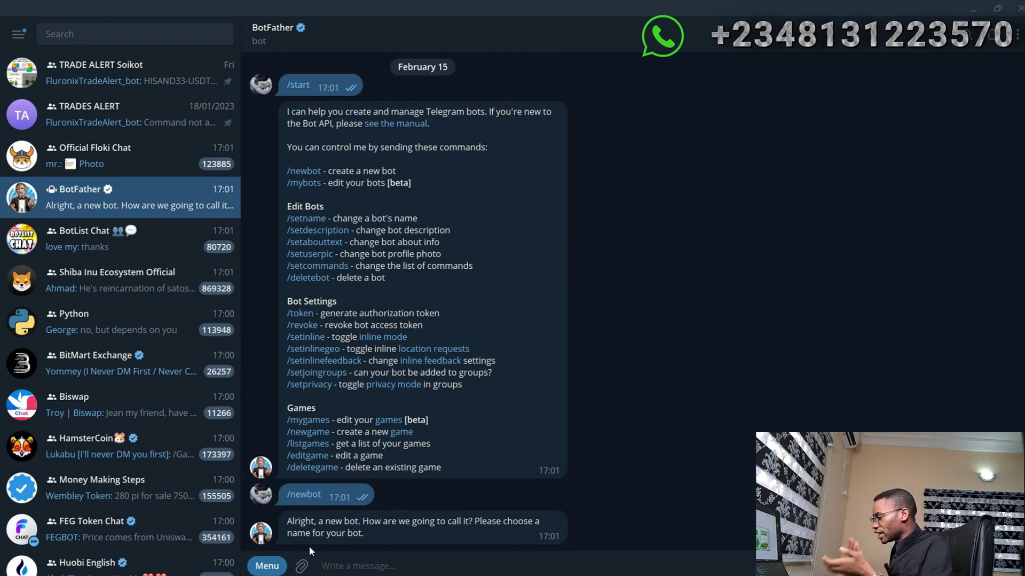
Step: Give the new bot TomFluronixPumpbot as both its name and its username
type("TomFluronixPumpbot")
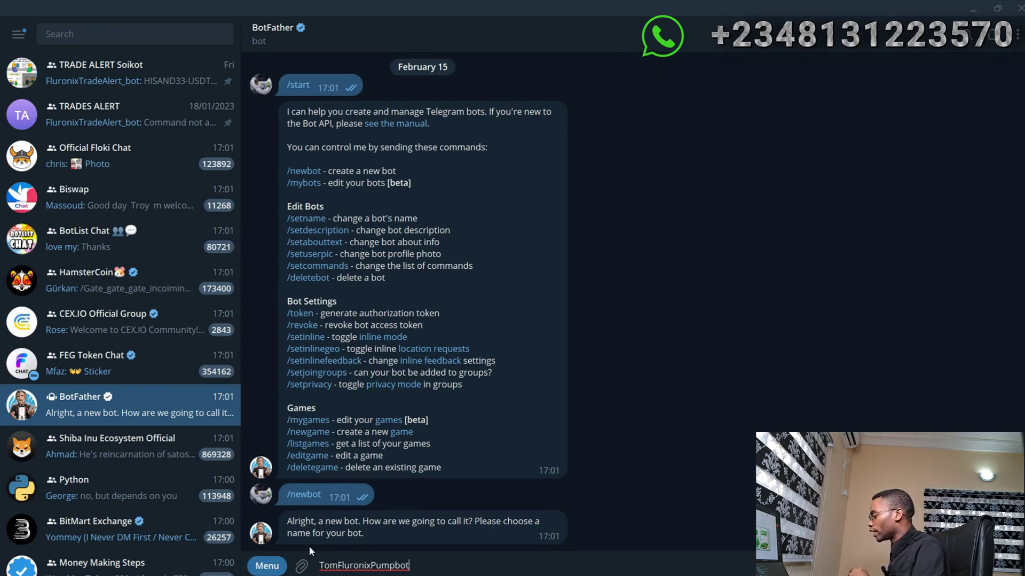
key("Return")
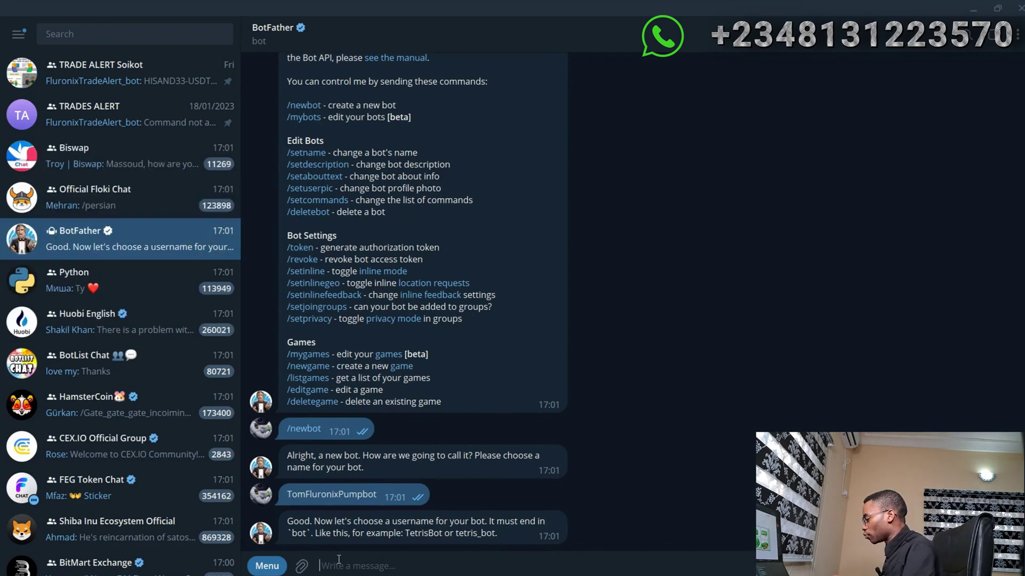
type("TomFluronixPumpbot")
key("Return")
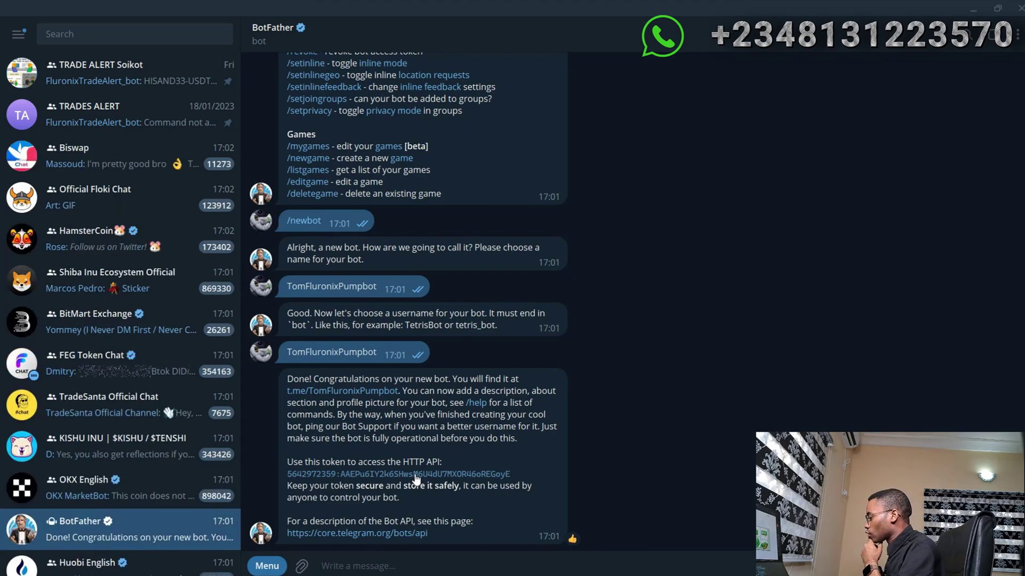
Step: Open the newly created bot's chat from its link, start the bot, and return to the BotFather conversation
left_click(348, 391)
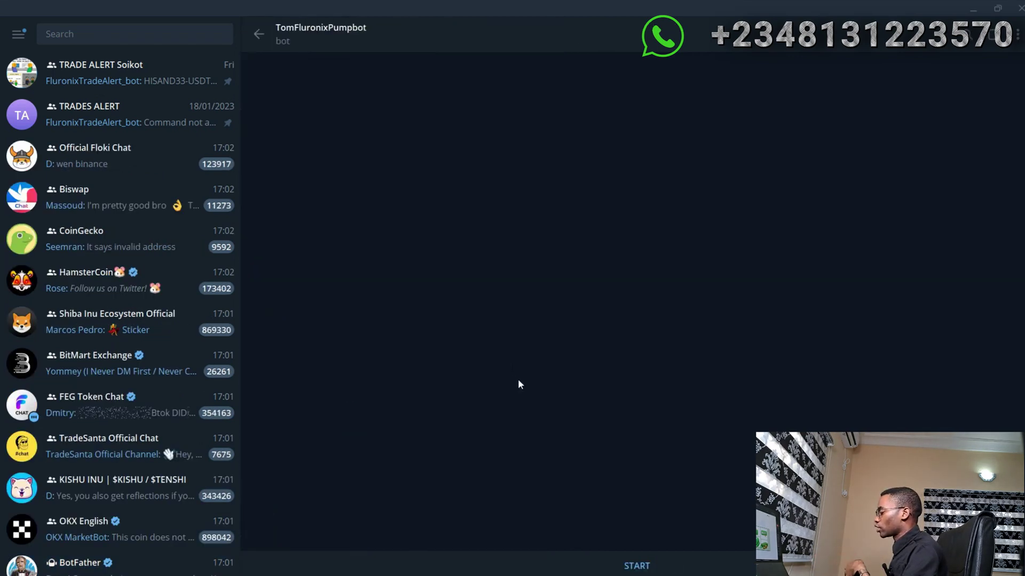
left_click(635, 565)
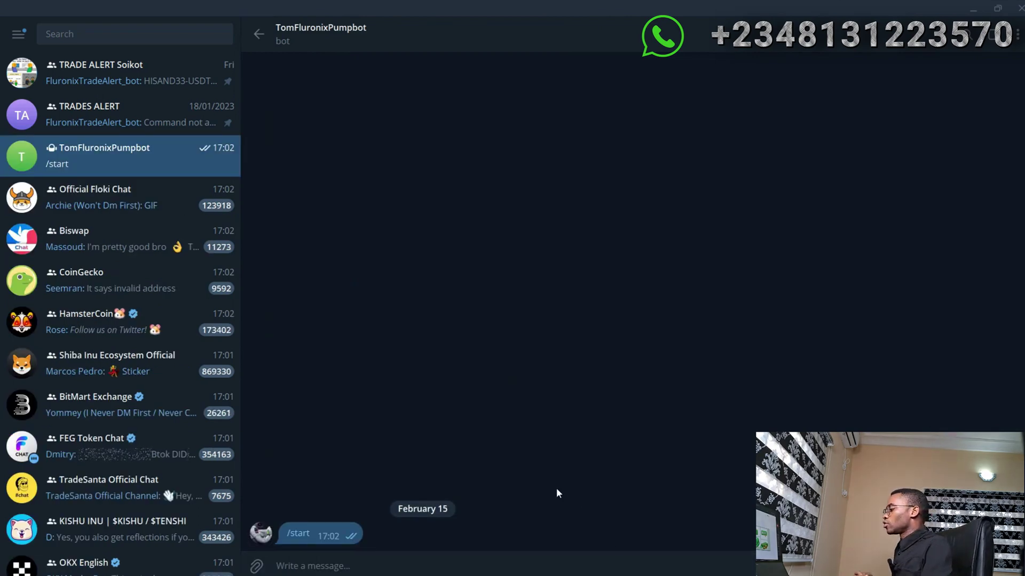
key("Escape")
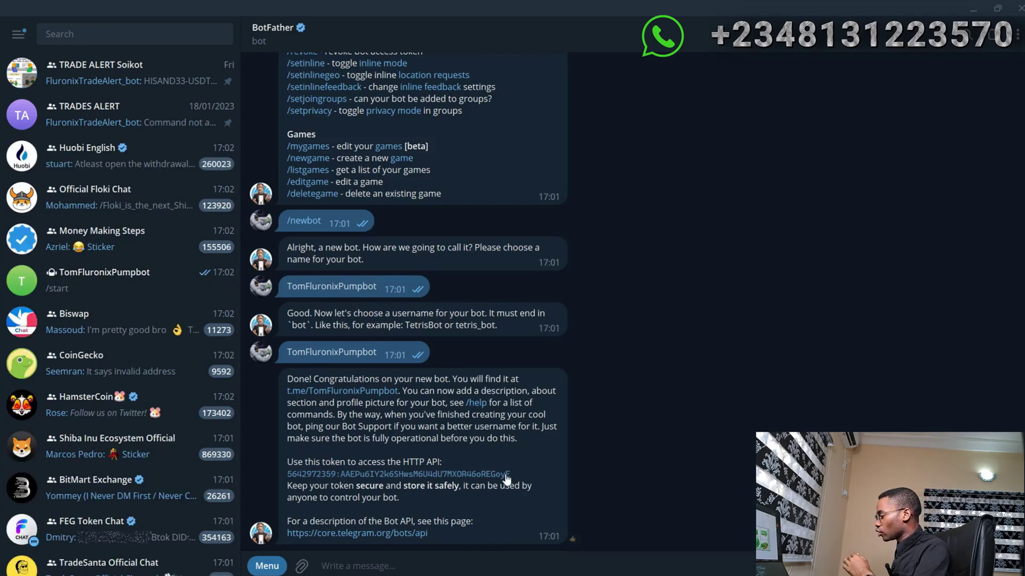
Step: Copy the bot's HTTP API token from BotFather and paste it as the Telegram API key in the settings workbook
left_click_drag(511, 474, 292, 477)
key("ctrl+c")
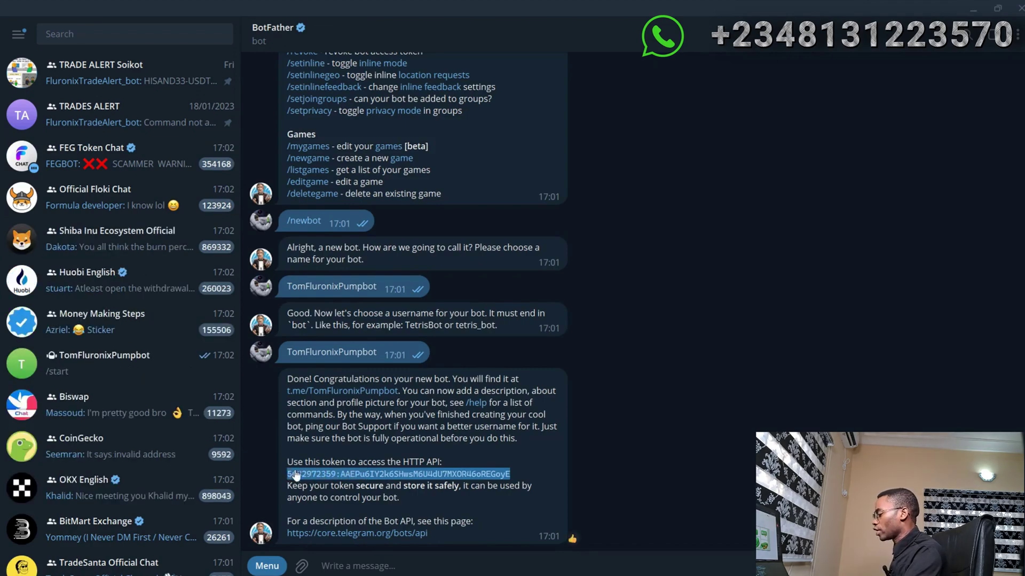
key("super+Tab")
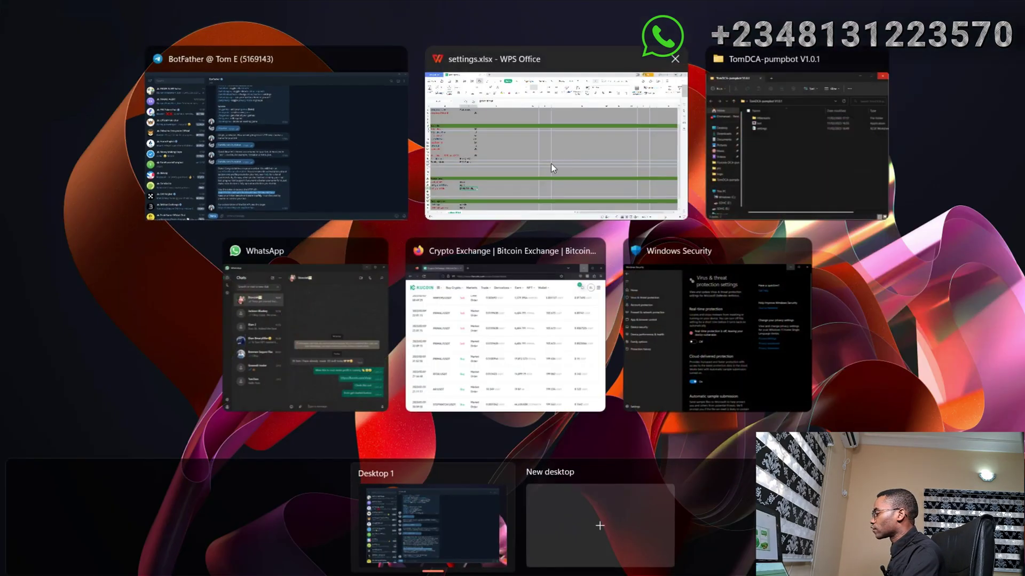
left_click(520, 192)
scroll(130, 368, "down", 3)
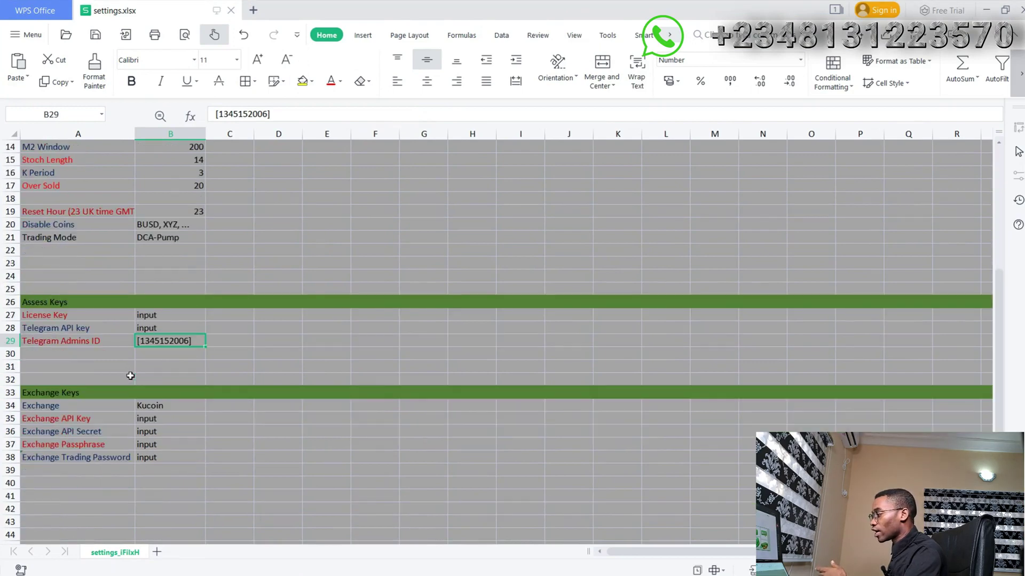
left_click(148, 327)
key("ctrl+v")
left_click(184, 376)
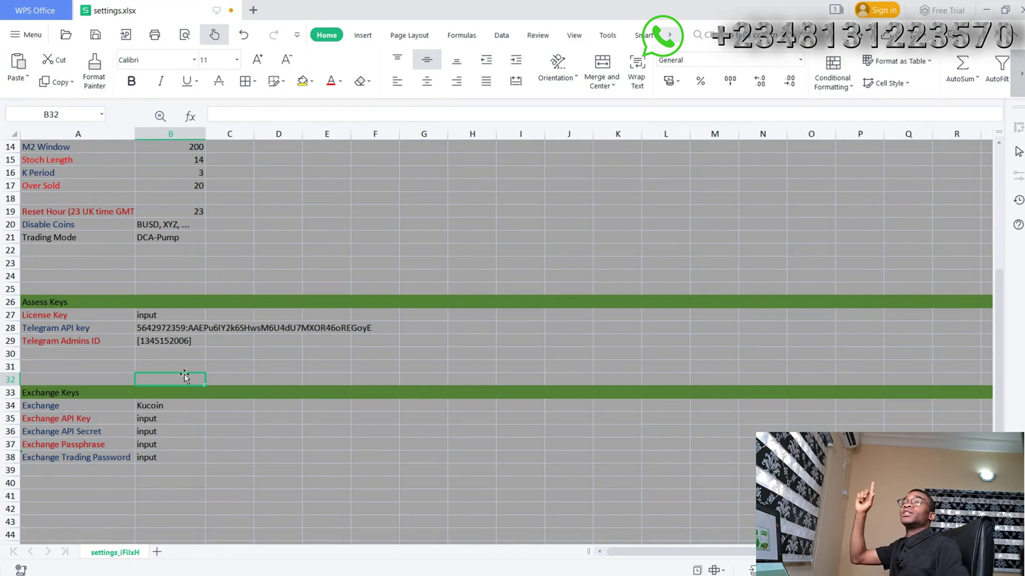
scroll(543, 190, "up", 2)
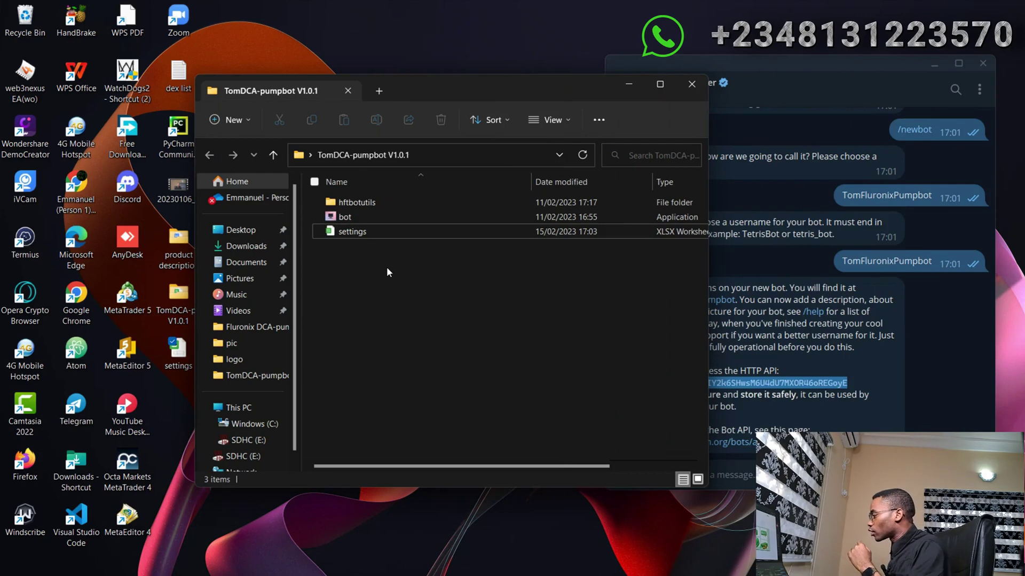
Step: Run the bot application from the TomDCA-pumpbot V1.0.1 folder and place its console beside the Telegram window
double_click(346, 217)
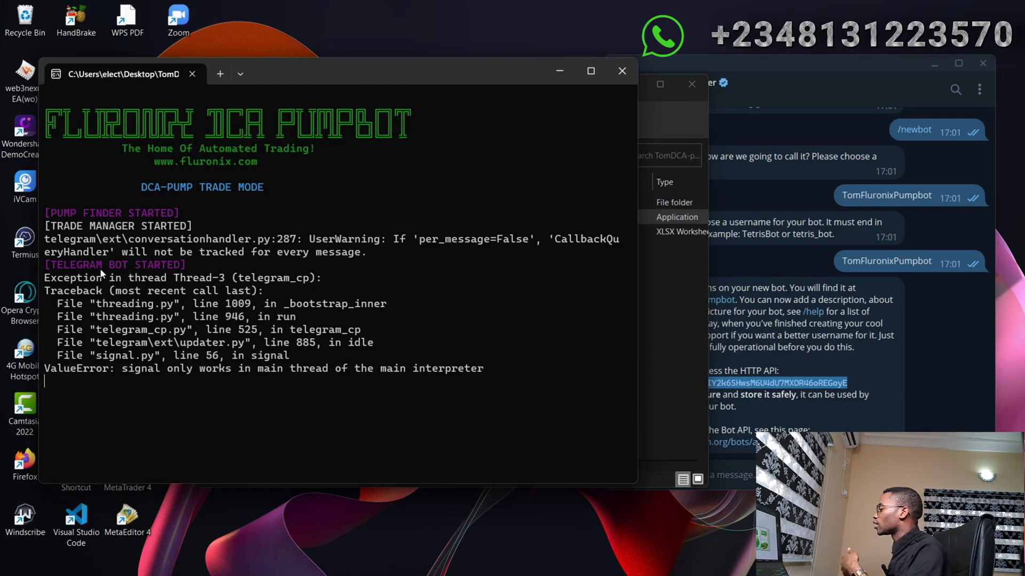
left_click_drag(410, 82, 379, 83)
left_click(884, 288)
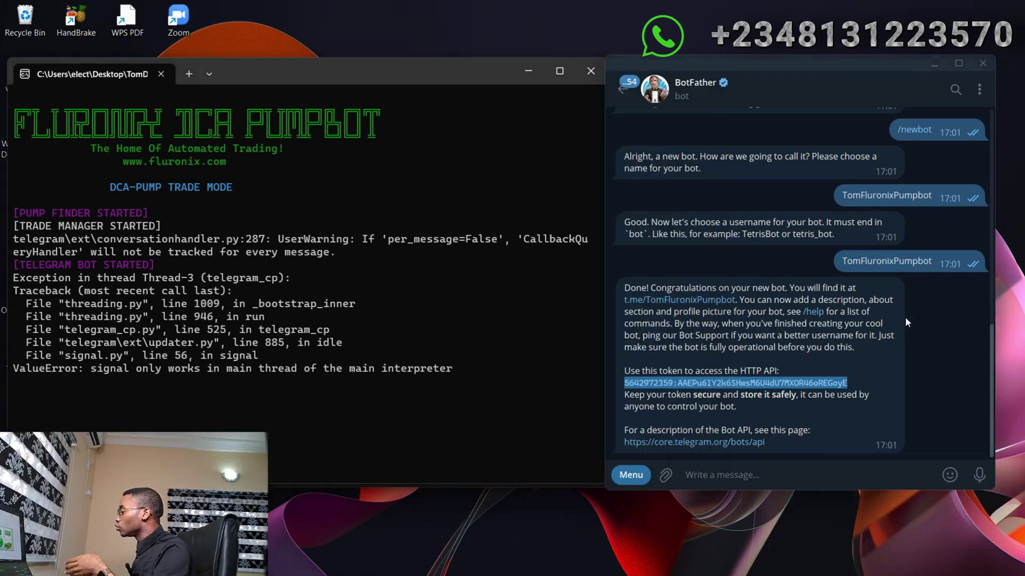
Step: Open the TomFluronixPumpbot chat, send /start, and request the Telegram ID and the balance
left_click(679, 299)
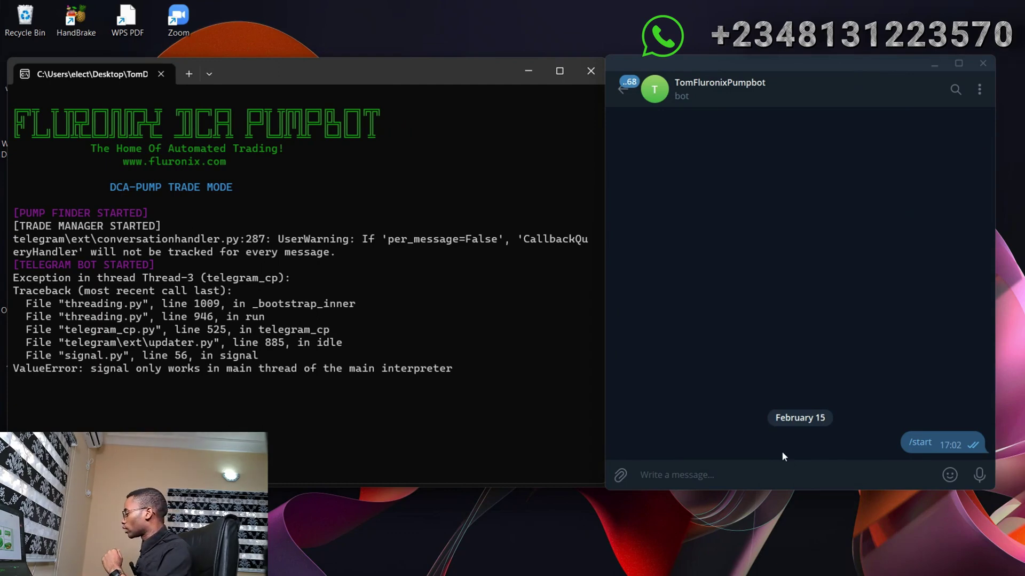
left_click(919, 443)
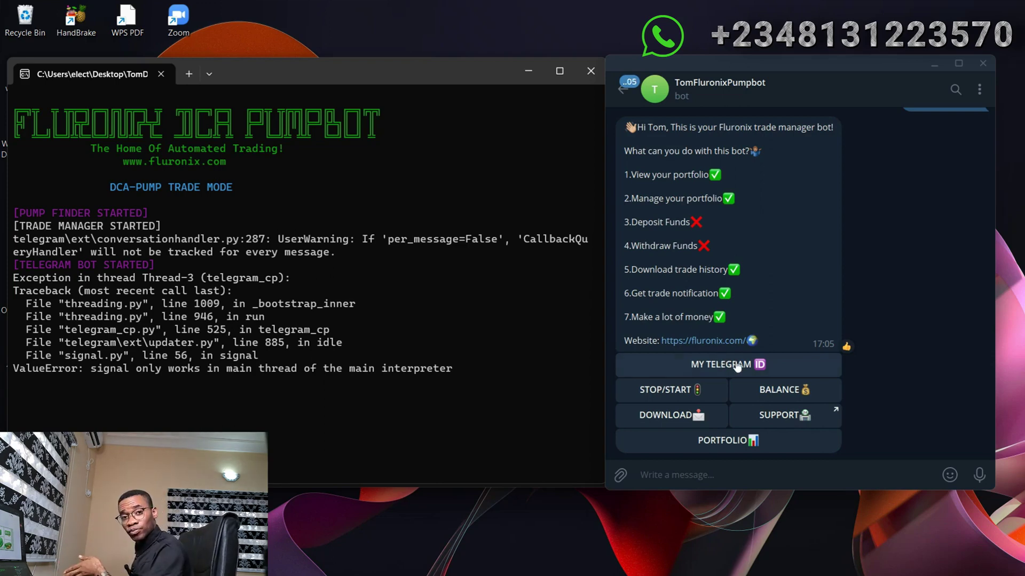
left_click(736, 365)
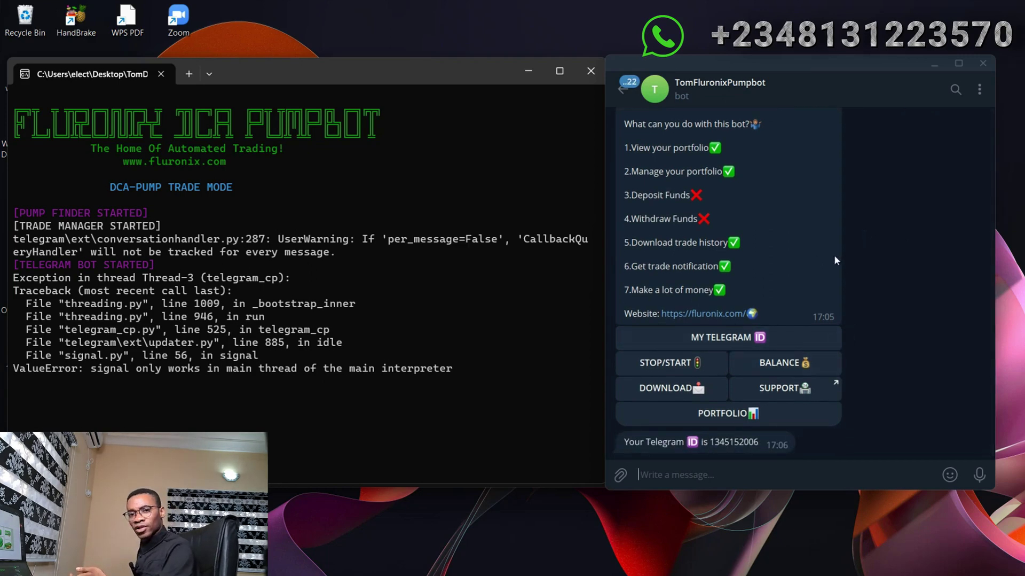
left_click(788, 363)
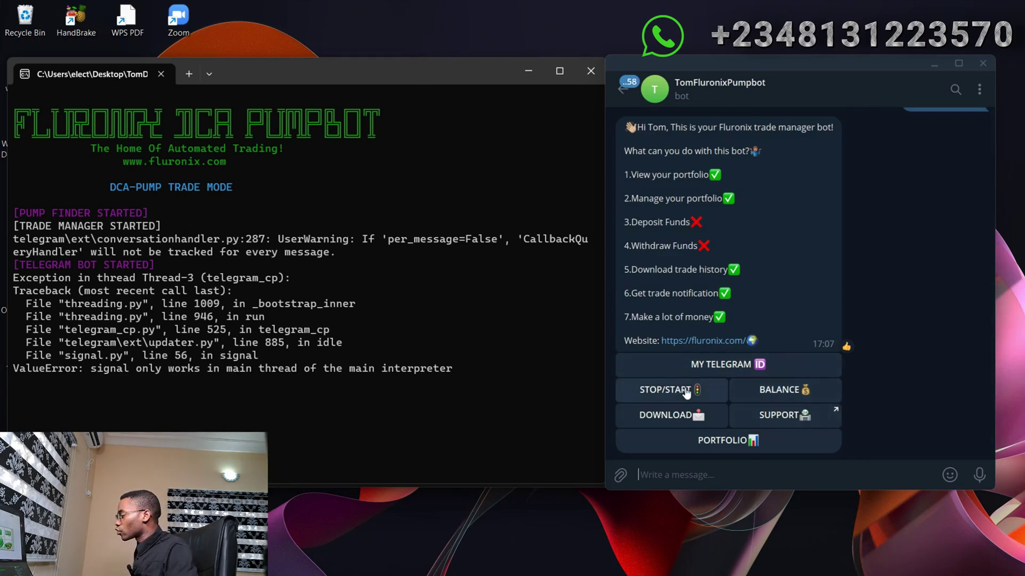
Step: Pause the bot's trading and resume it with the STOP/START option
left_click(687, 392)
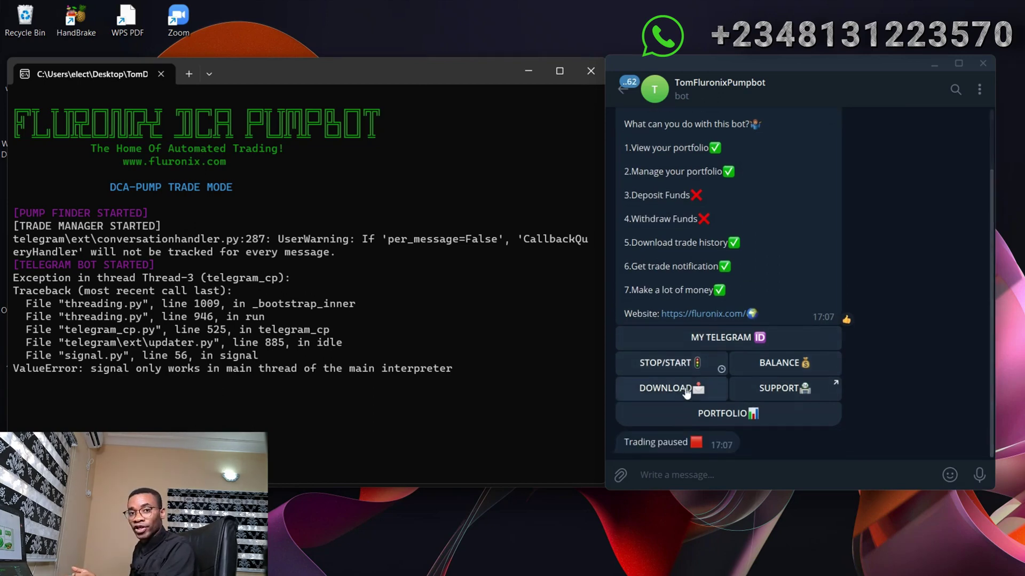
left_click(680, 394)
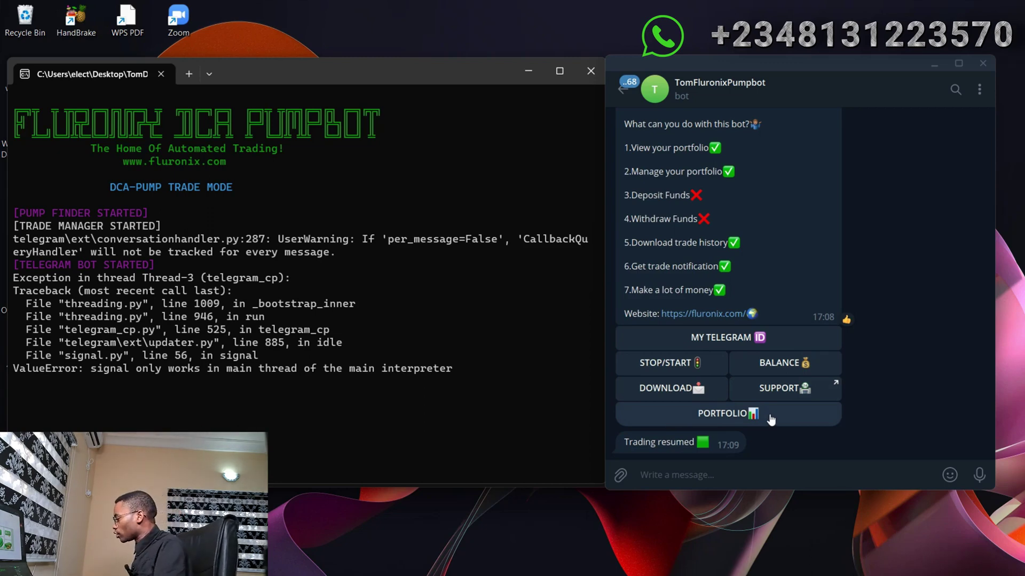
Step: Request the bot's portfolio and examine the detailed trade information for the FIDA-USDT position
left_click(771, 414)
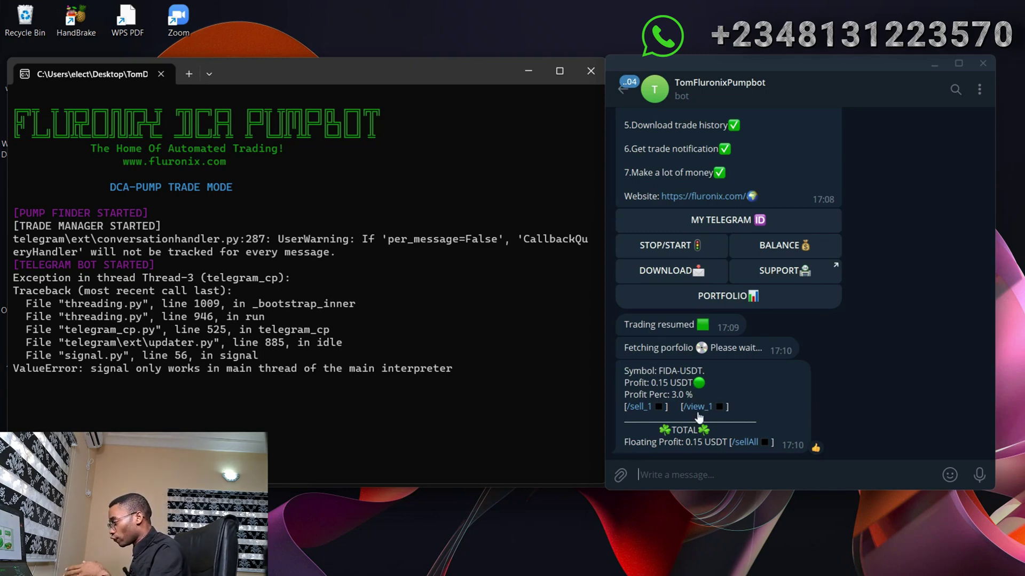
left_click(696, 408)
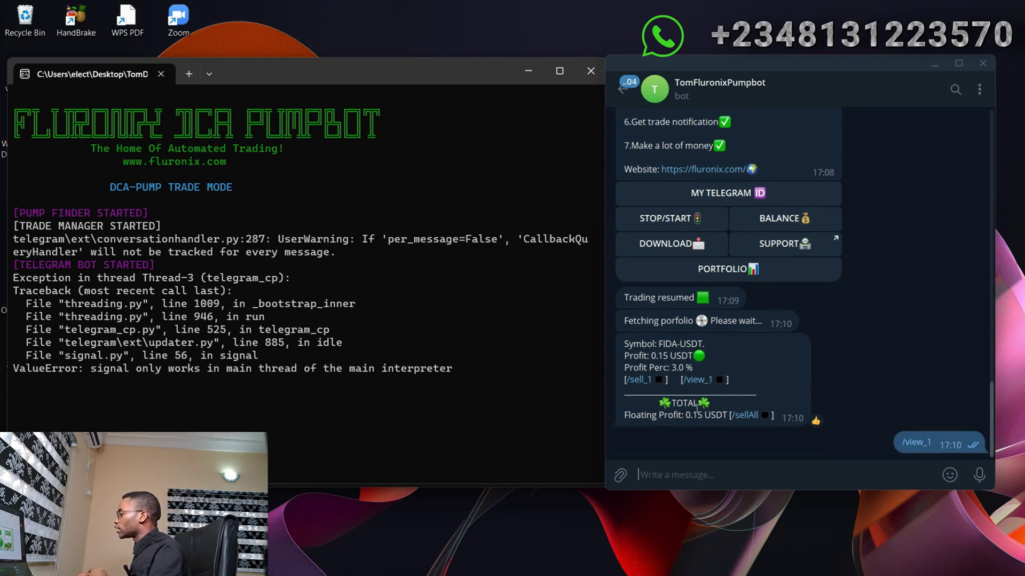
scroll(763, 353, "up", 4)
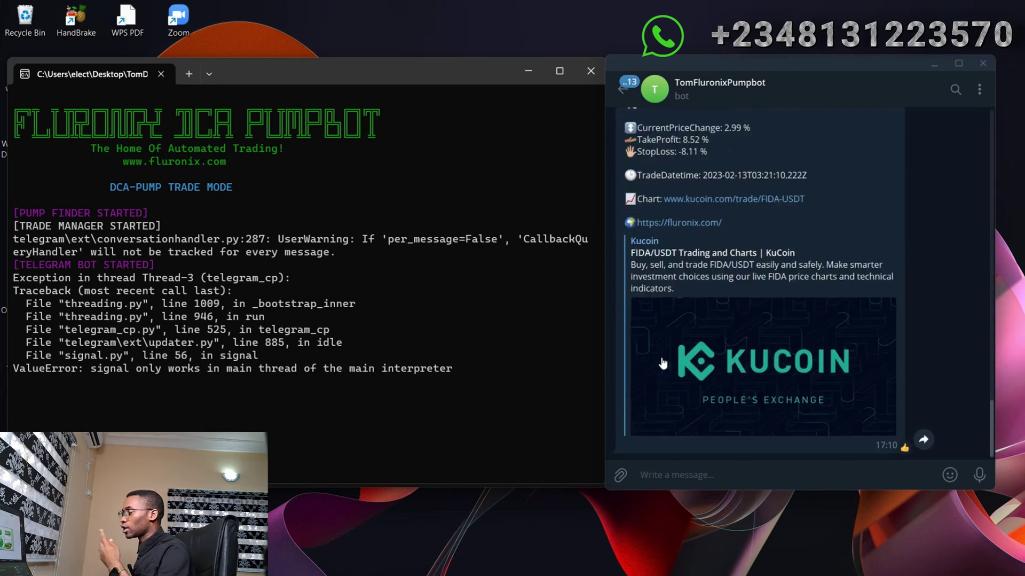
scroll(662, 362, "up", 3)
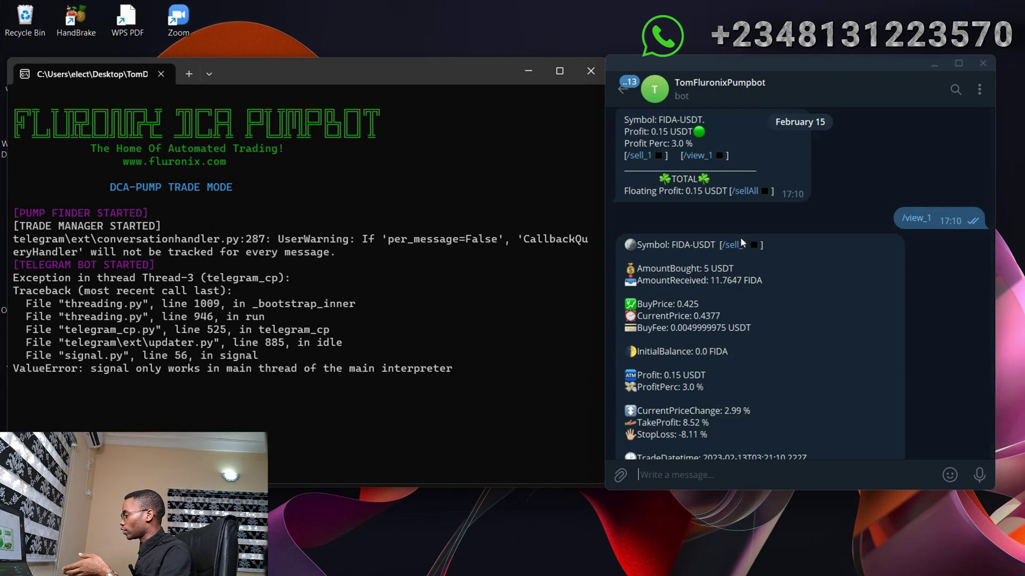
Step: Sell the FIDA-USDT position from the portfolio listing with /sell_1 and confirm with /YES
scroll(737, 246, "up", 3)
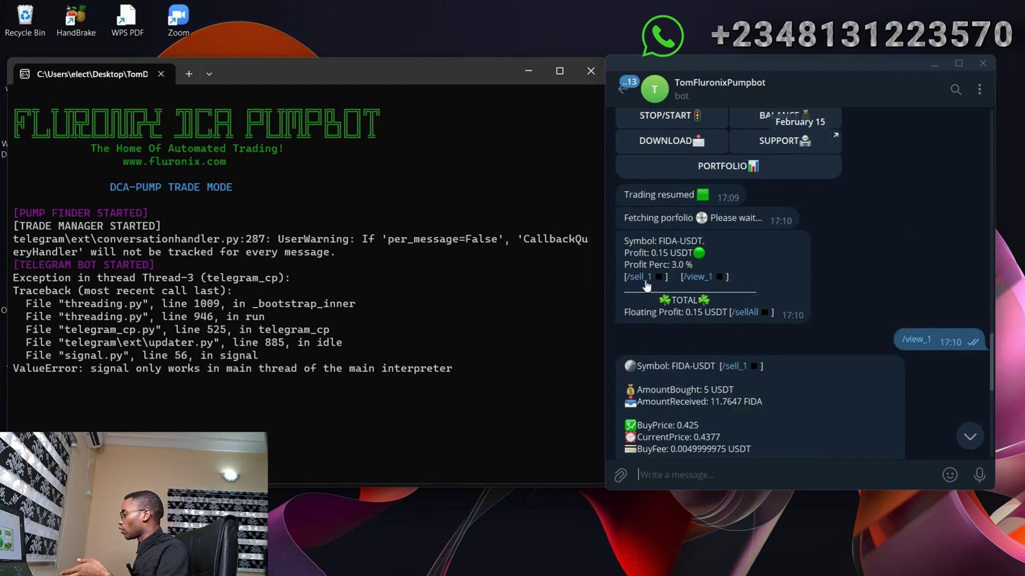
scroll(636, 277, "up", 3)
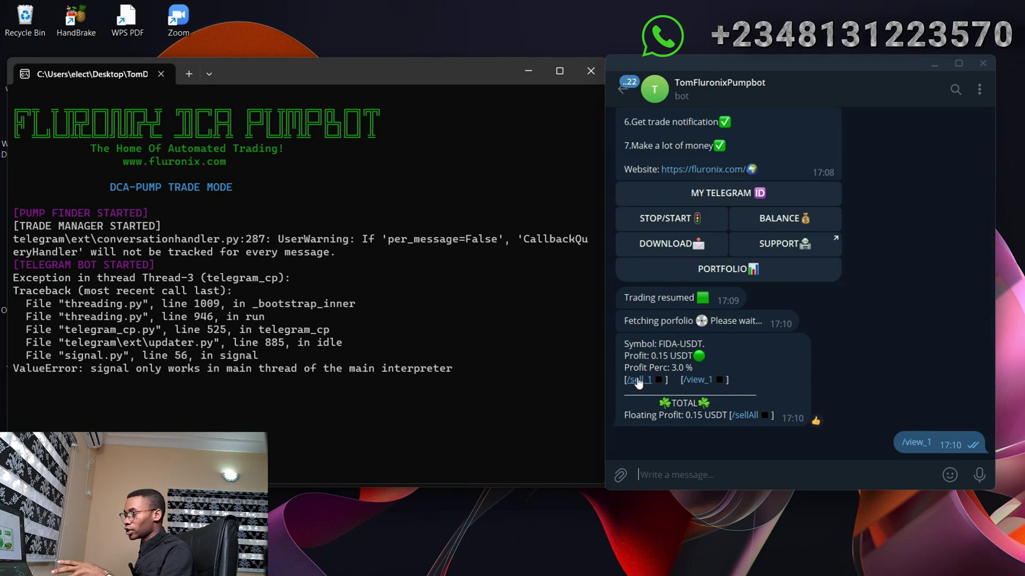
left_click(638, 380)
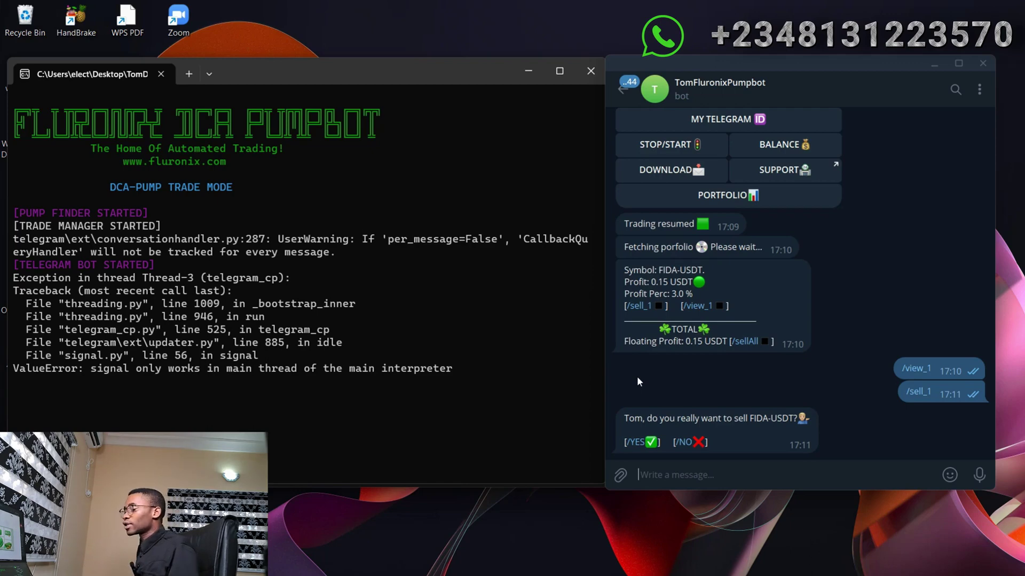
left_click(639, 440)
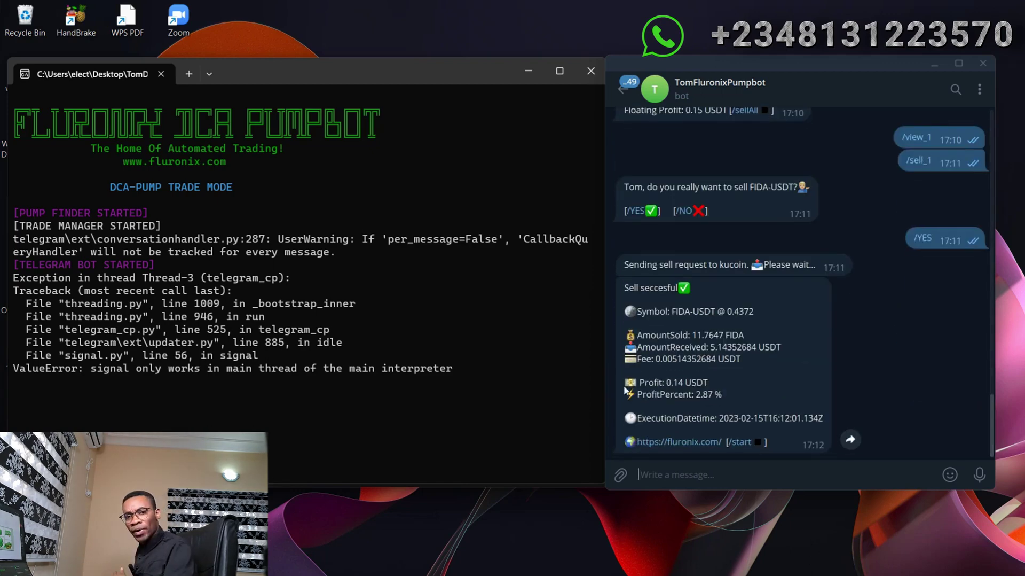
double_click(638, 365)
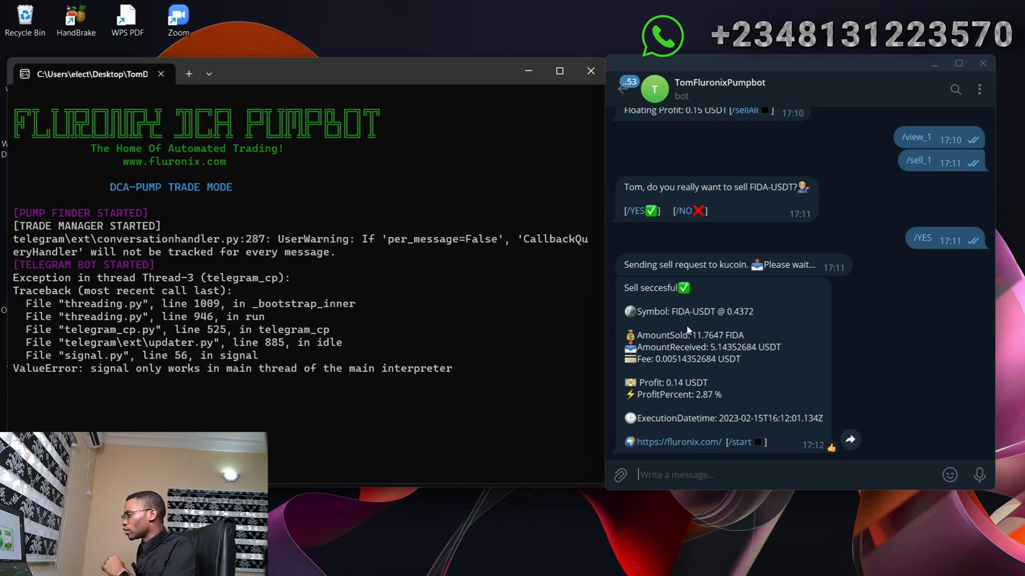
scroll(787, 290, "up", 4)
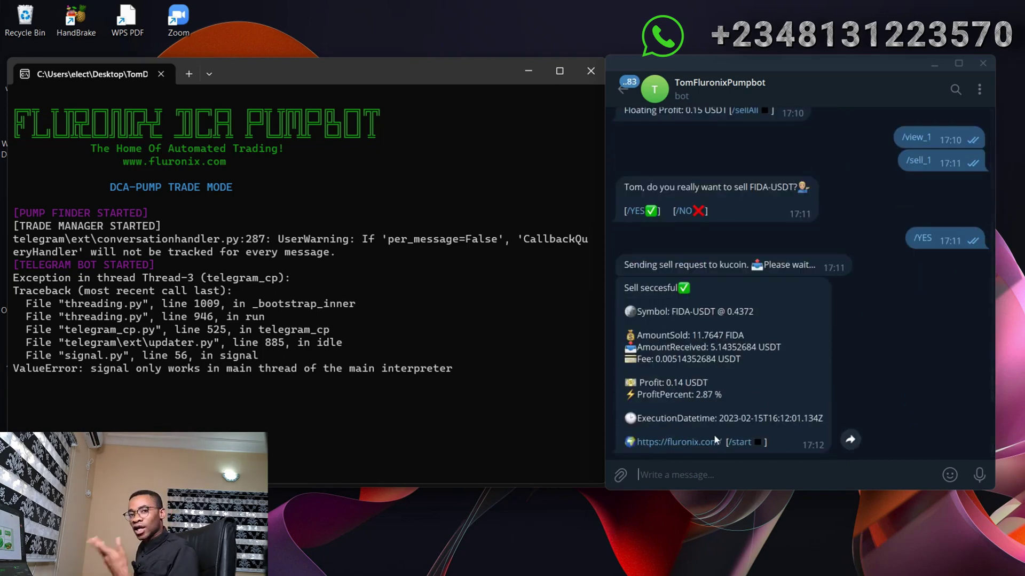
double_click(713, 420)
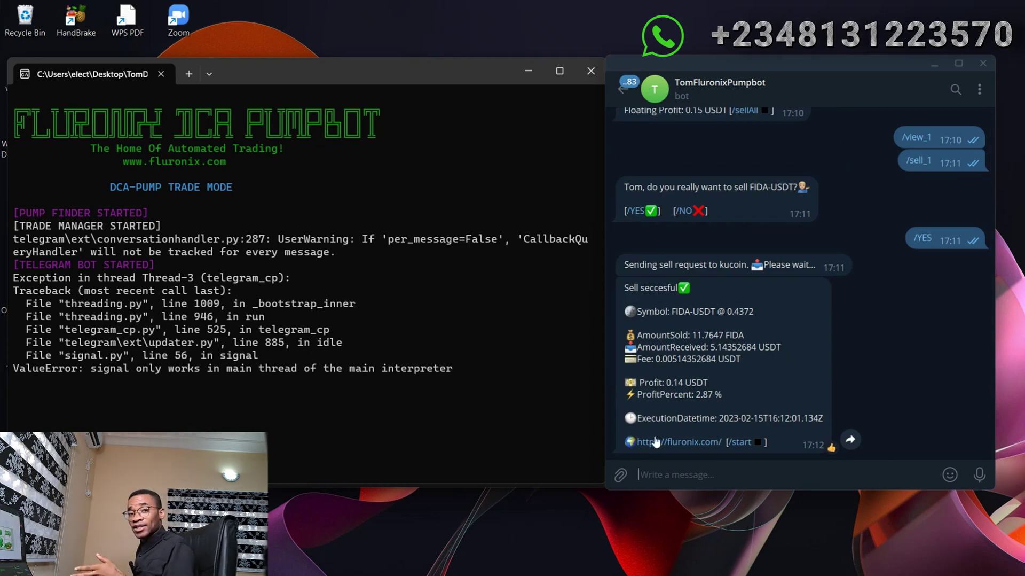
double_click(658, 453)
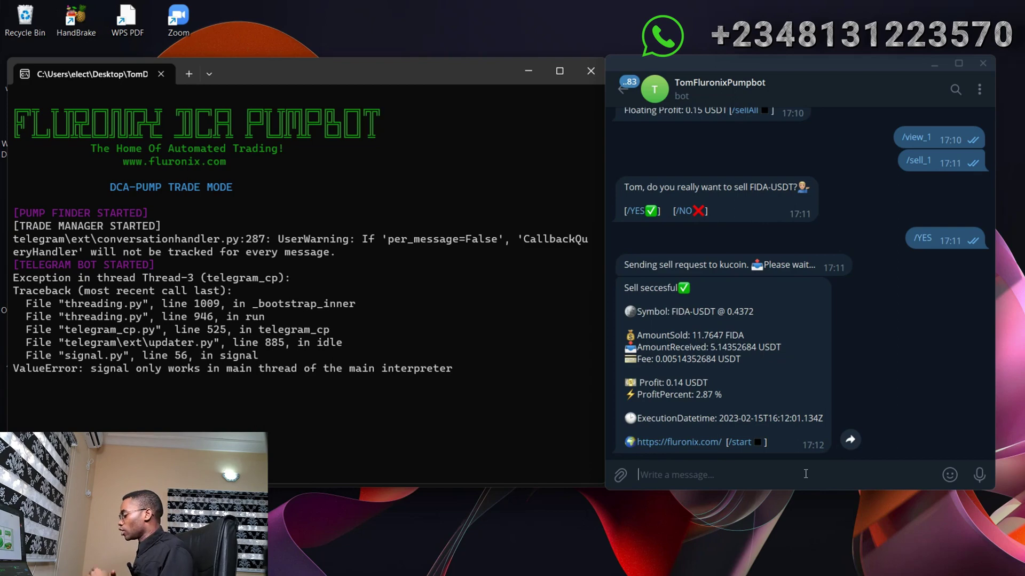
Step: Send /start in the TomFluronixPumpbot chat
type("/start")
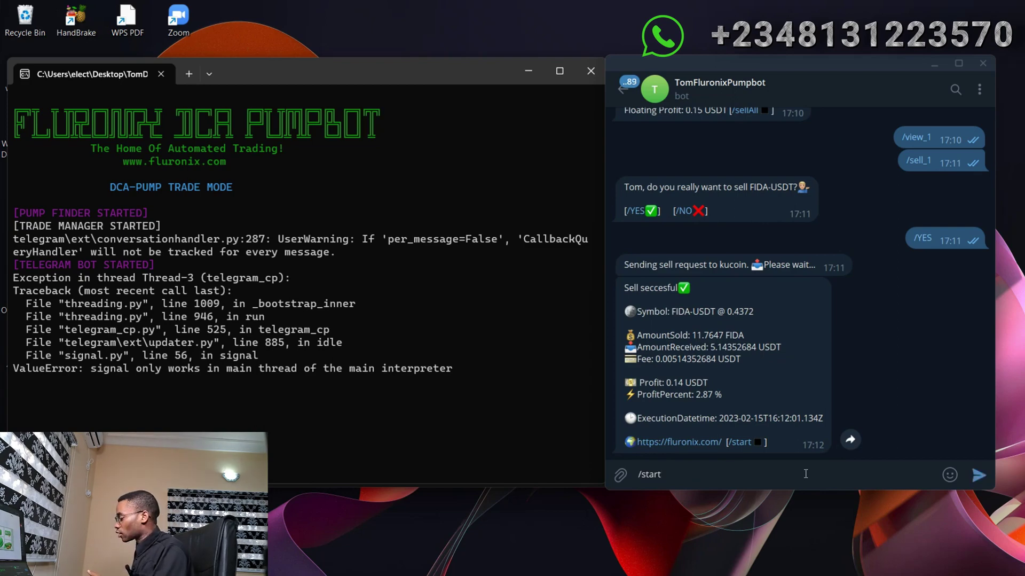
key("Return")
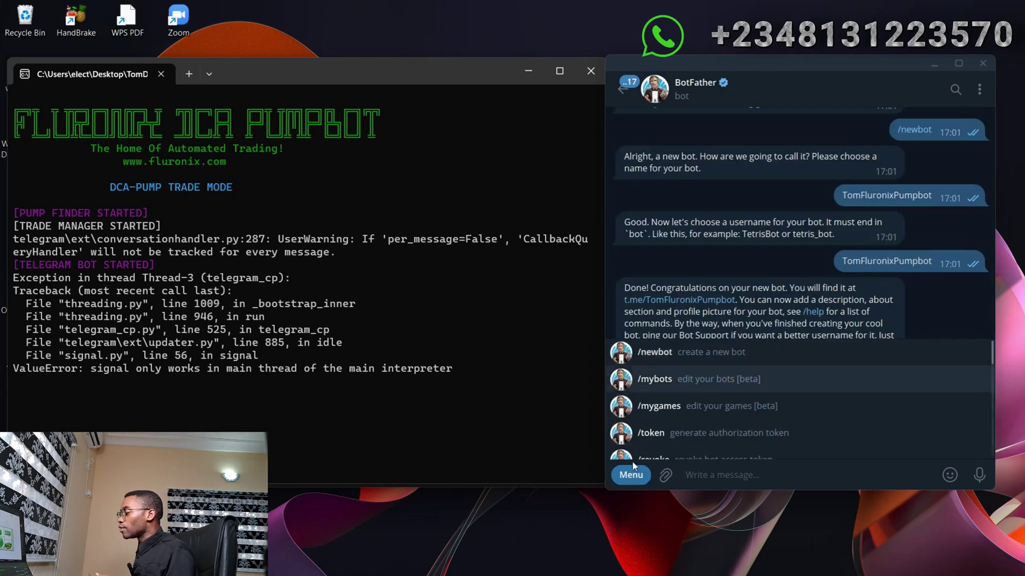
left_click(639, 475)
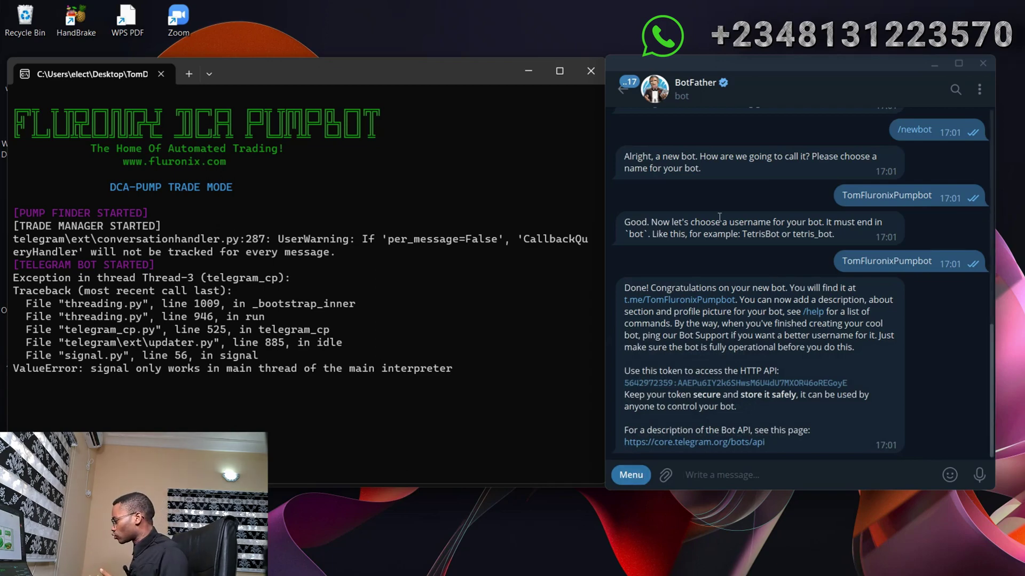
left_click(633, 478)
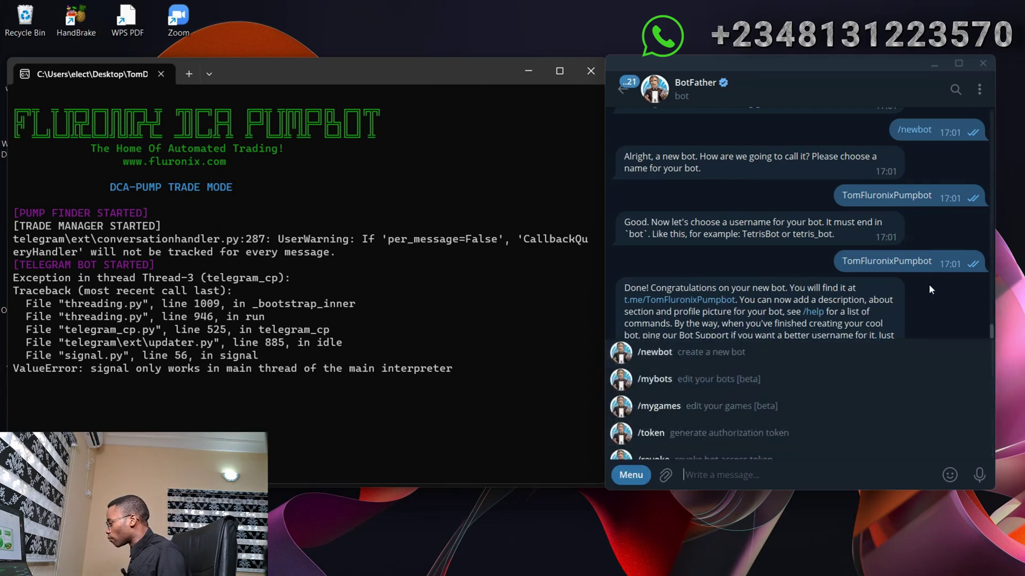
left_click(655, 379)
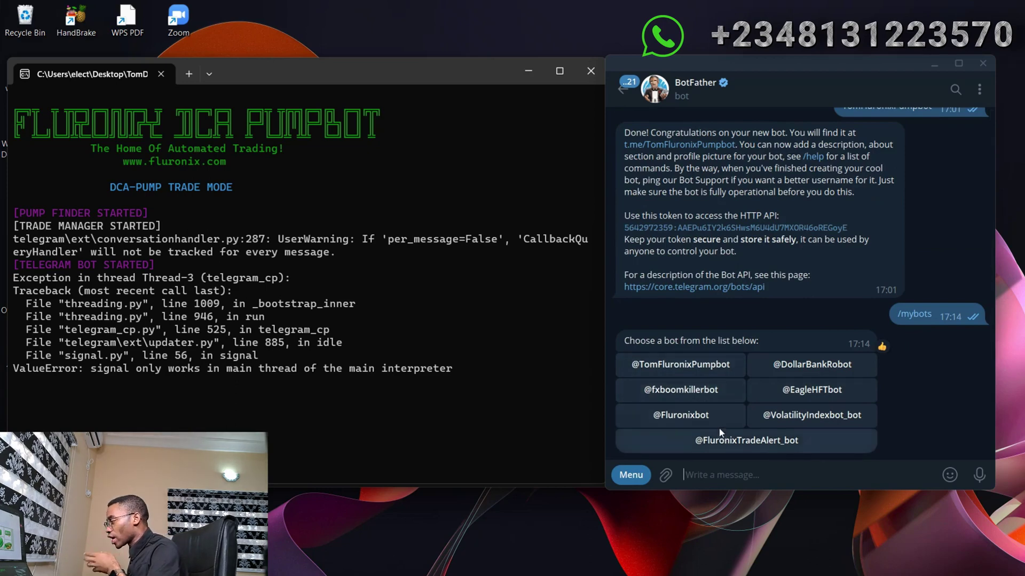
left_click(705, 365)
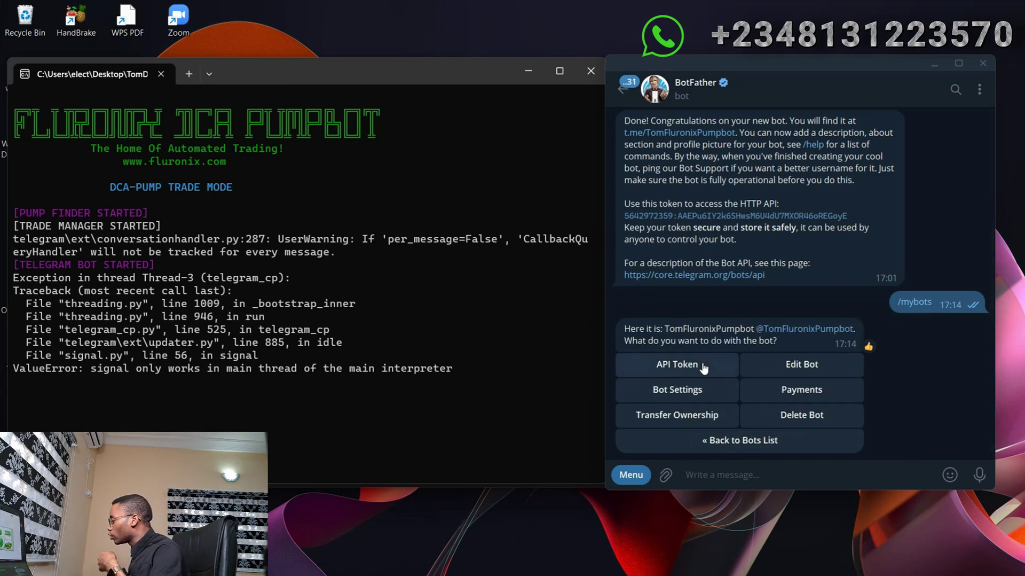
left_click(796, 368)
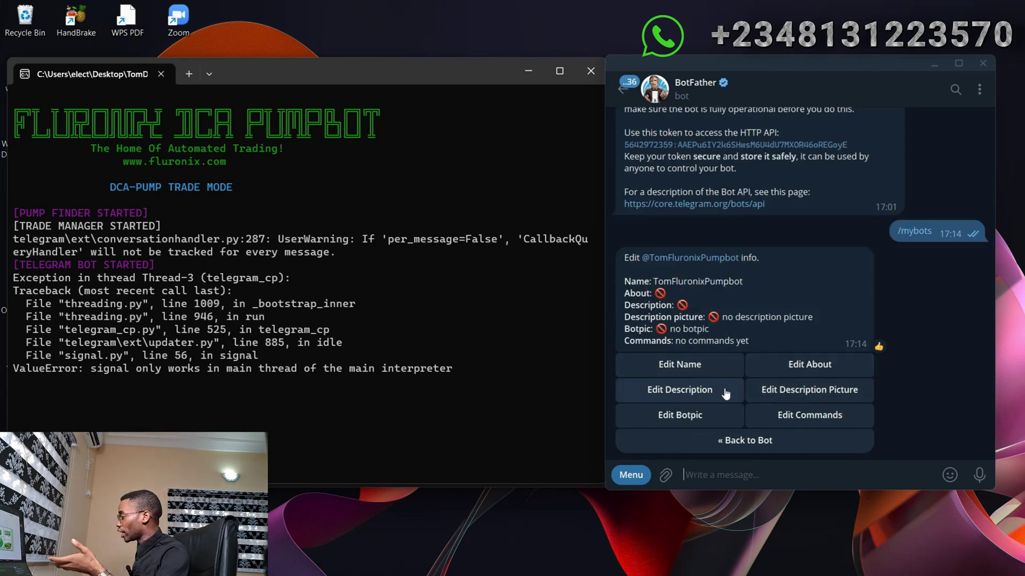
Step: Set the bot's command list to "start - start bot" through Edit Commands and send it
left_click(810, 417)
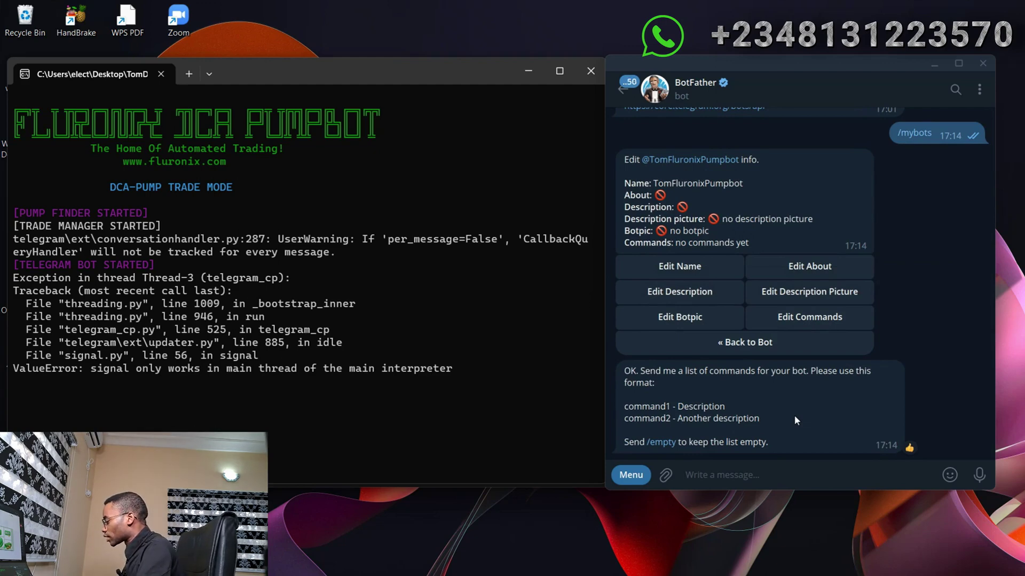
type("start ")
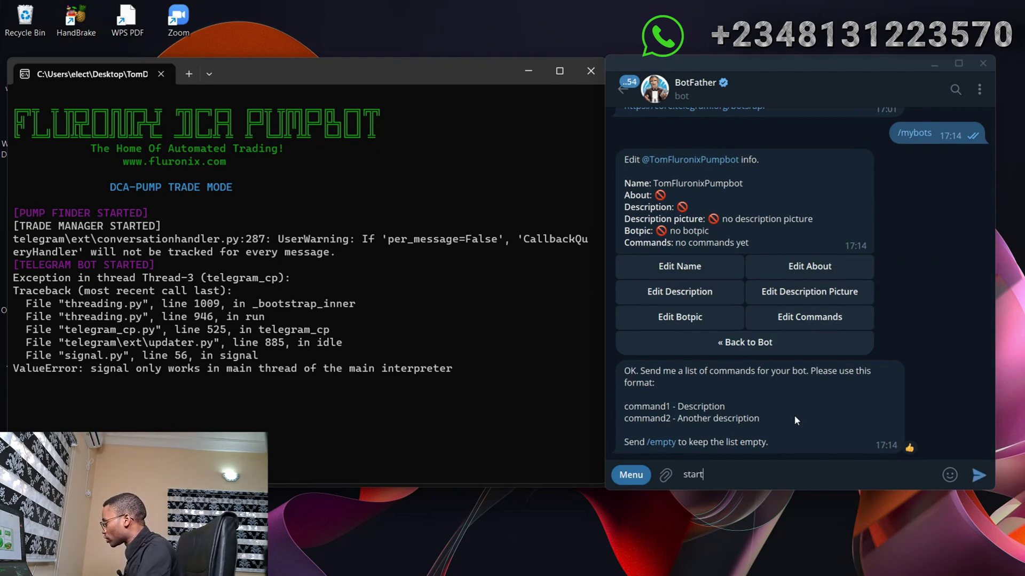
type("-")
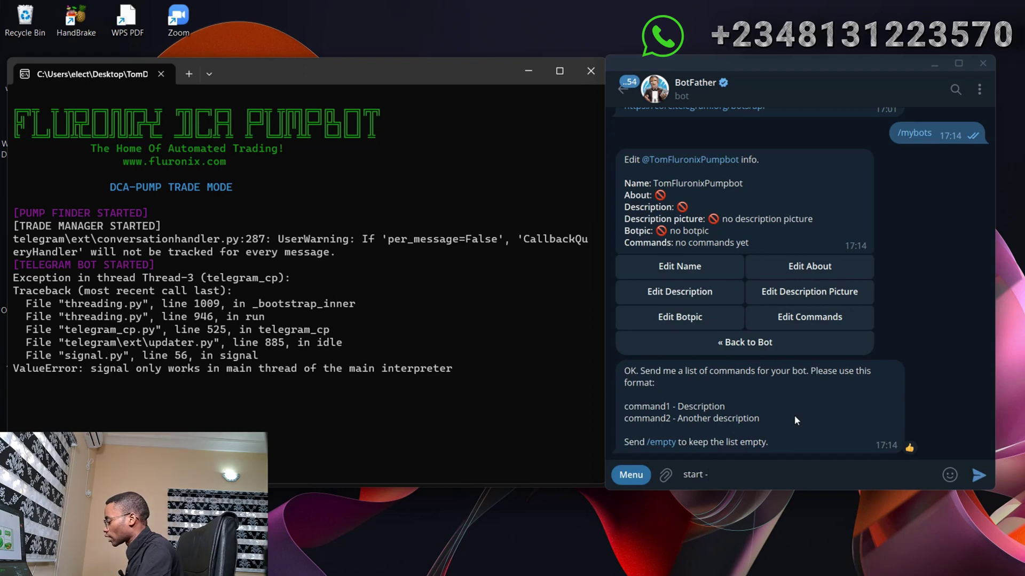
type(" sta")
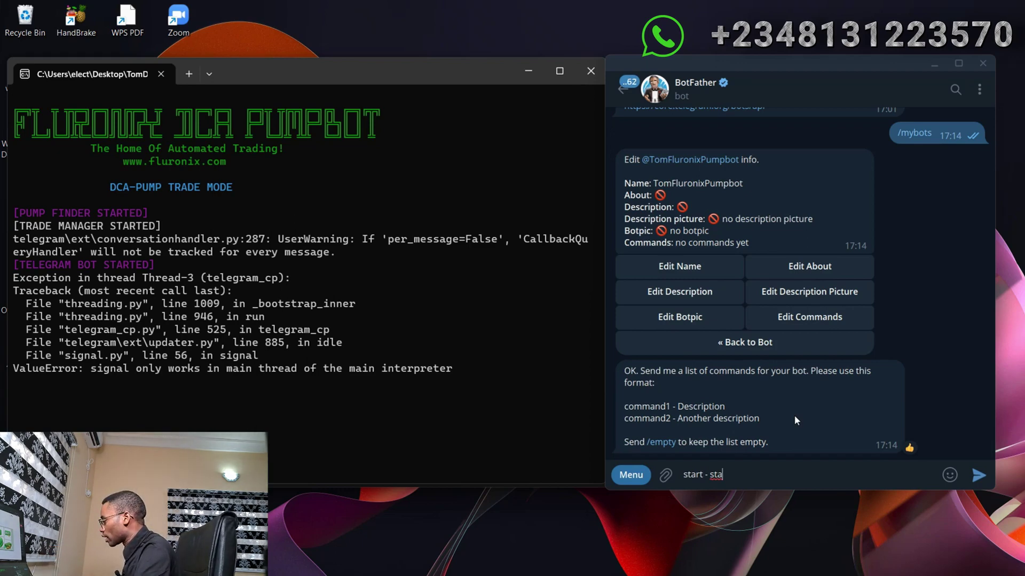
type("rt")
type(" bot")
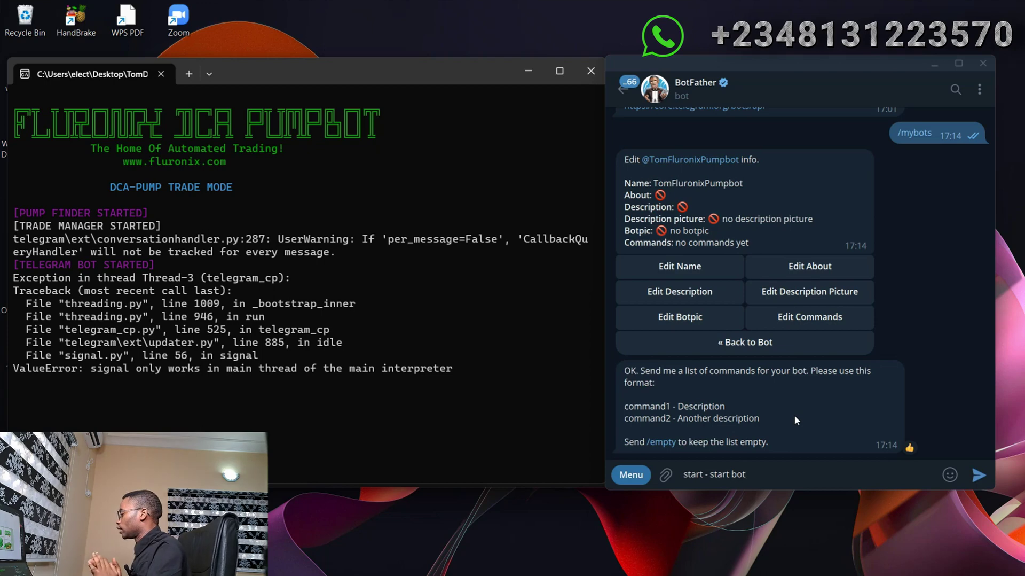
key("Return")
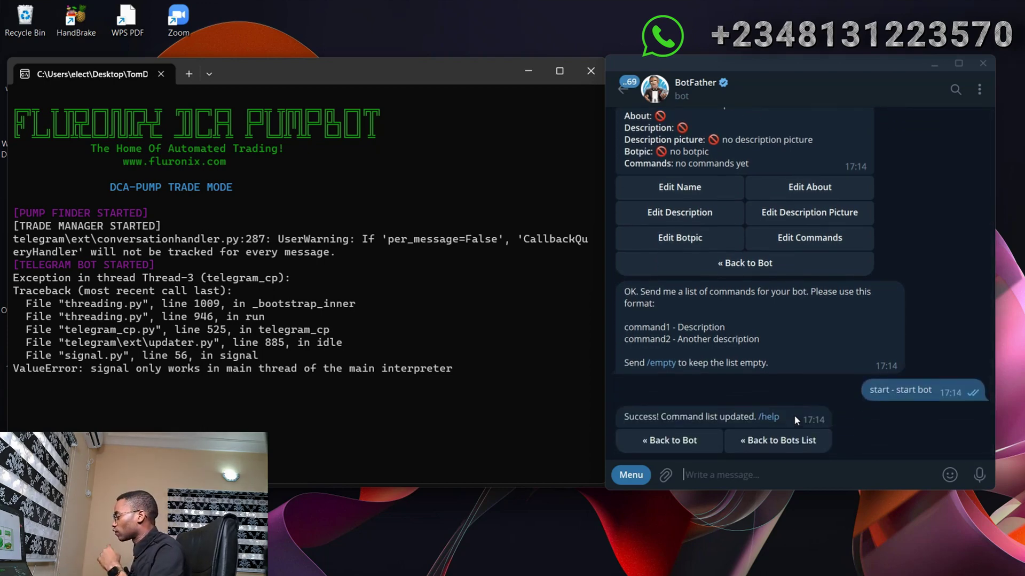
left_click(688, 443)
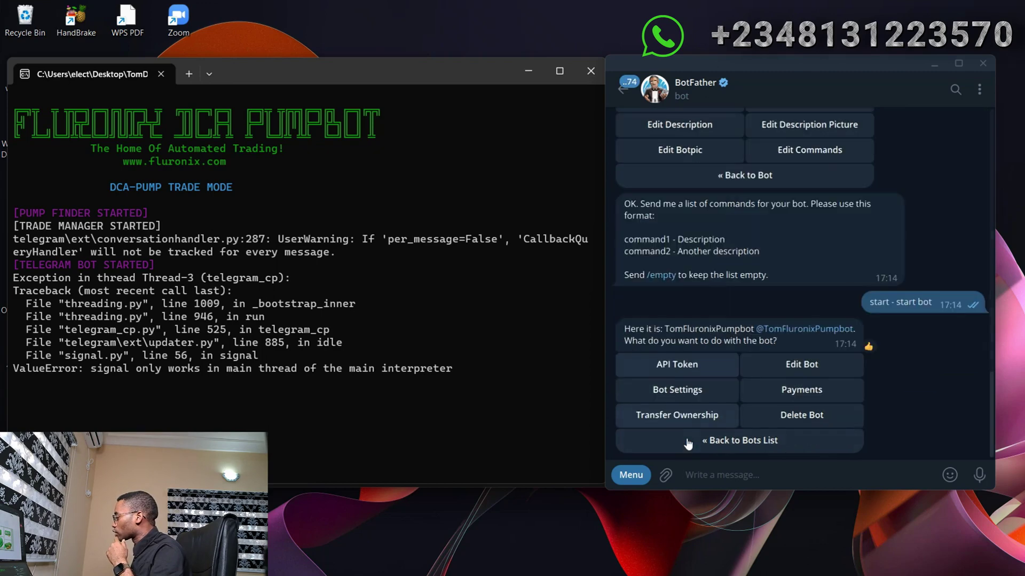
left_click(828, 328)
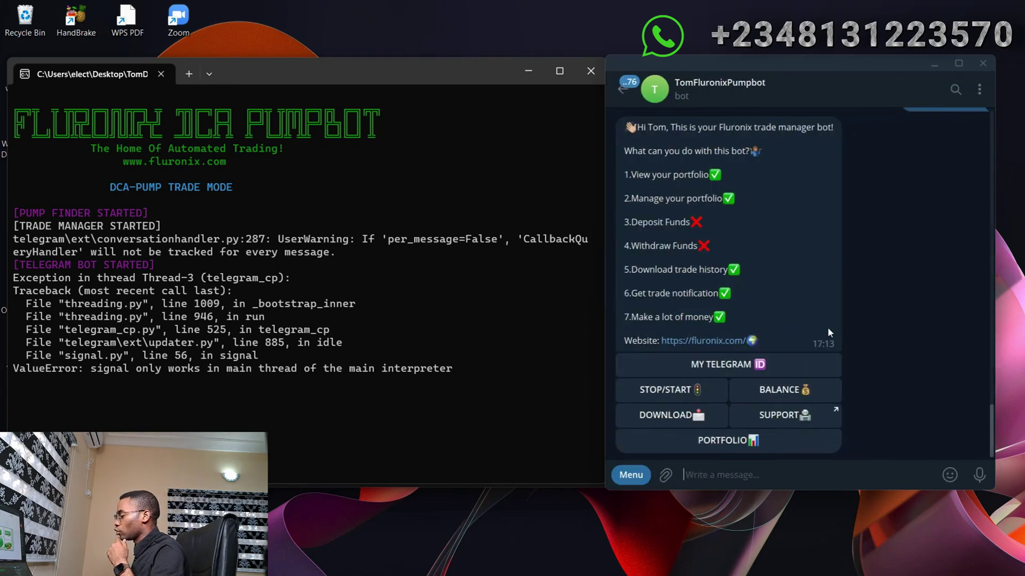
left_click(633, 476)
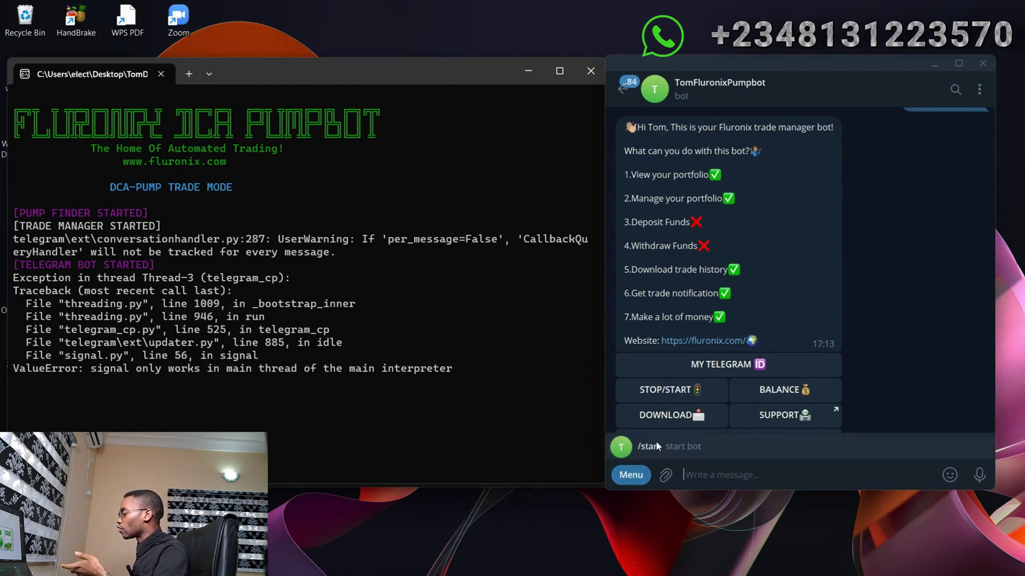
left_click(656, 445)
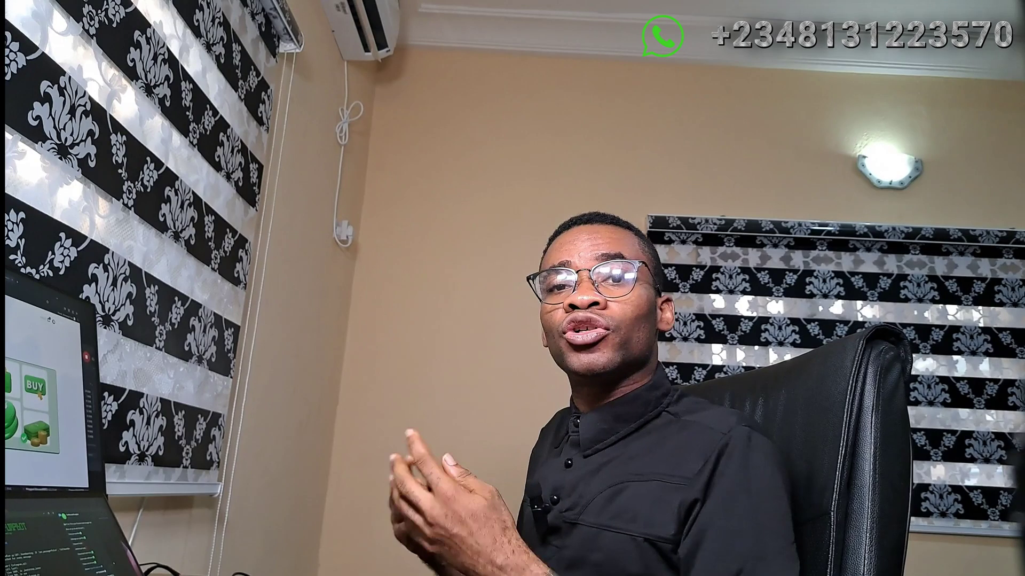